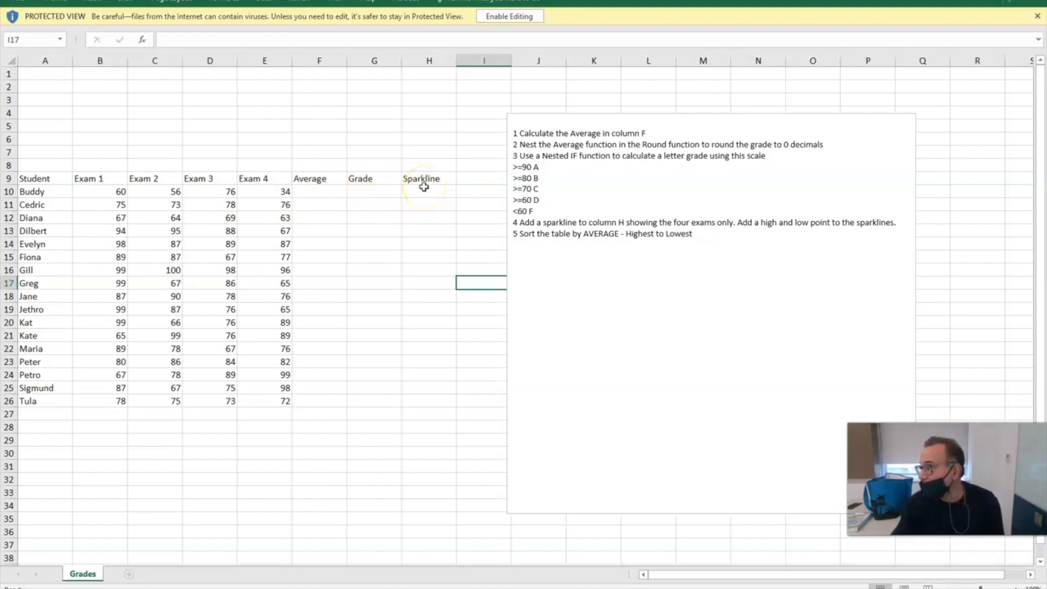
# - Enable editing of the protected workbook and select the first student's Average cell, F10
pyautogui.click(556, 114)
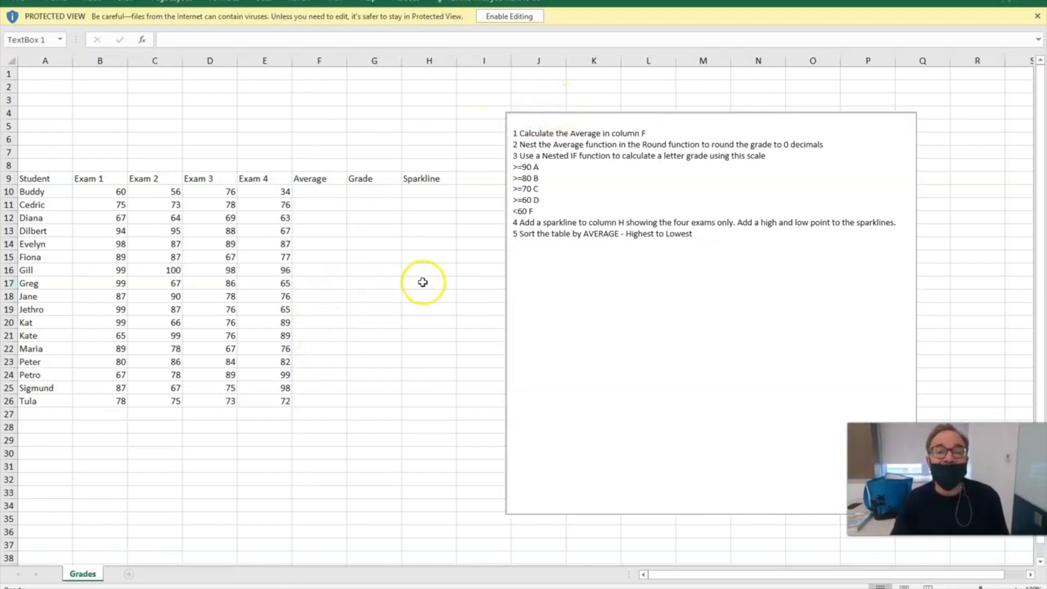
pyautogui.click(510, 17)
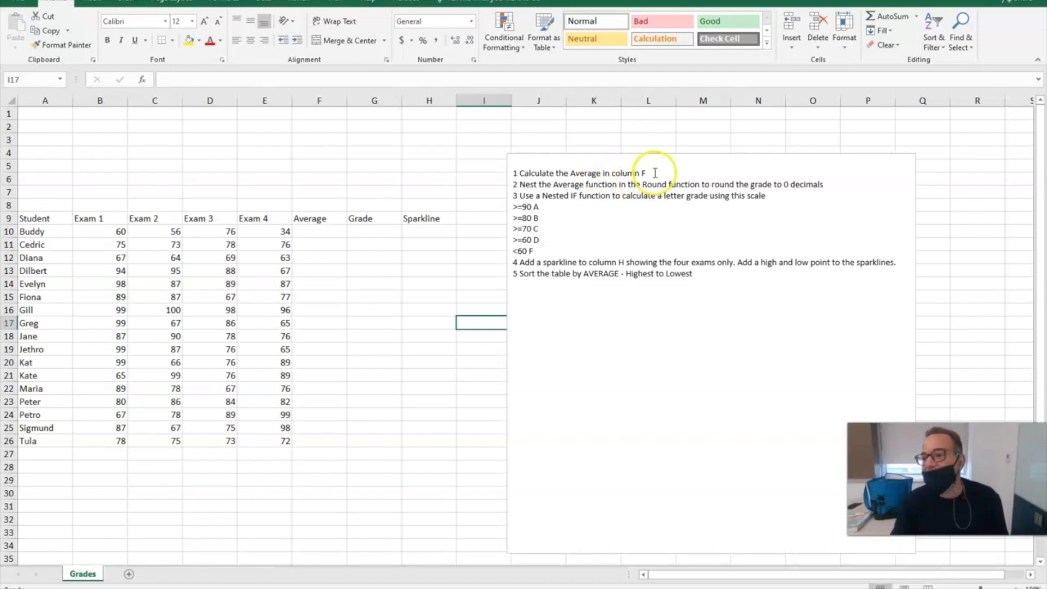
pyautogui.click(320, 231)
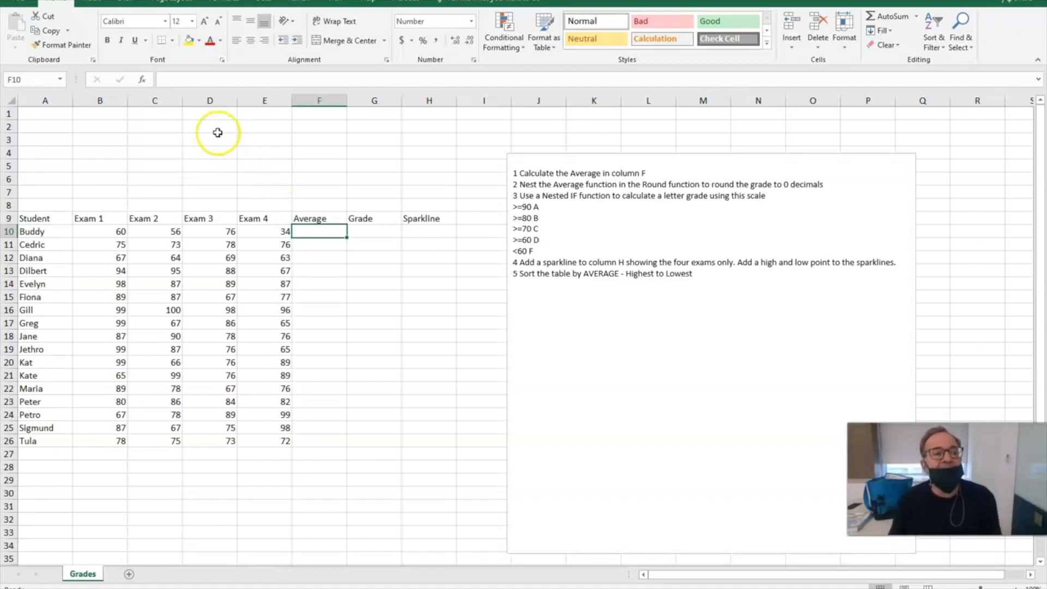
pyautogui.click(142, 83)
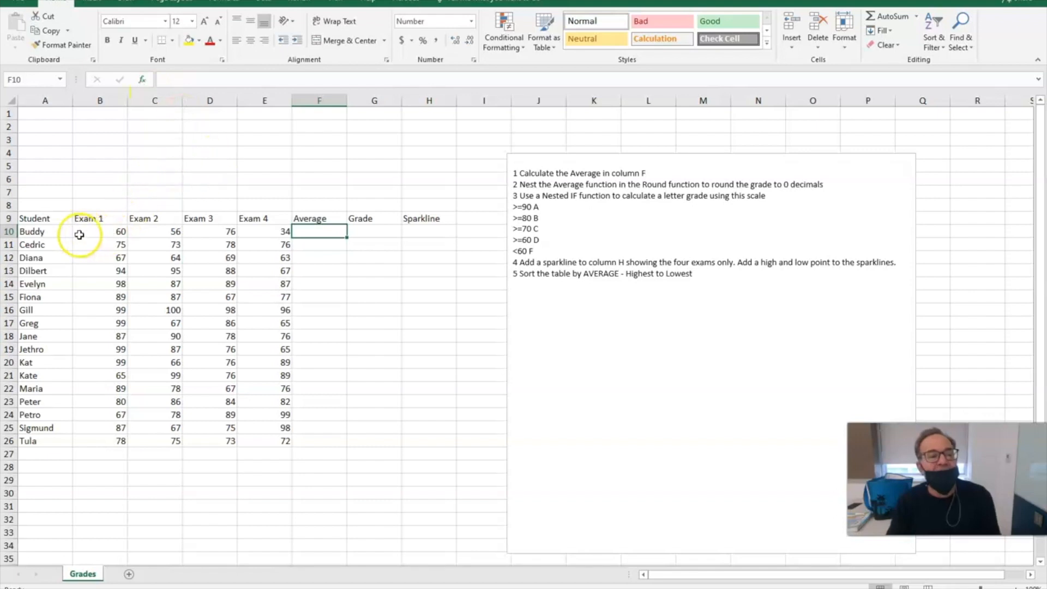
pyautogui.moveTo(80, 233); pyautogui.dragTo(168, 234)
pyautogui.click(313, 229)
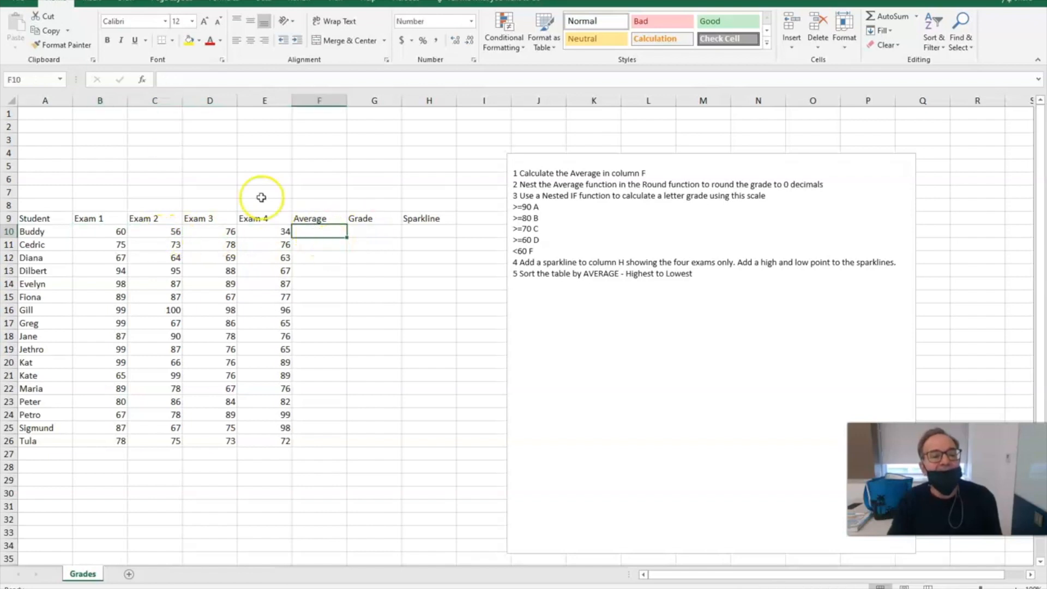
pyautogui.click(142, 83)
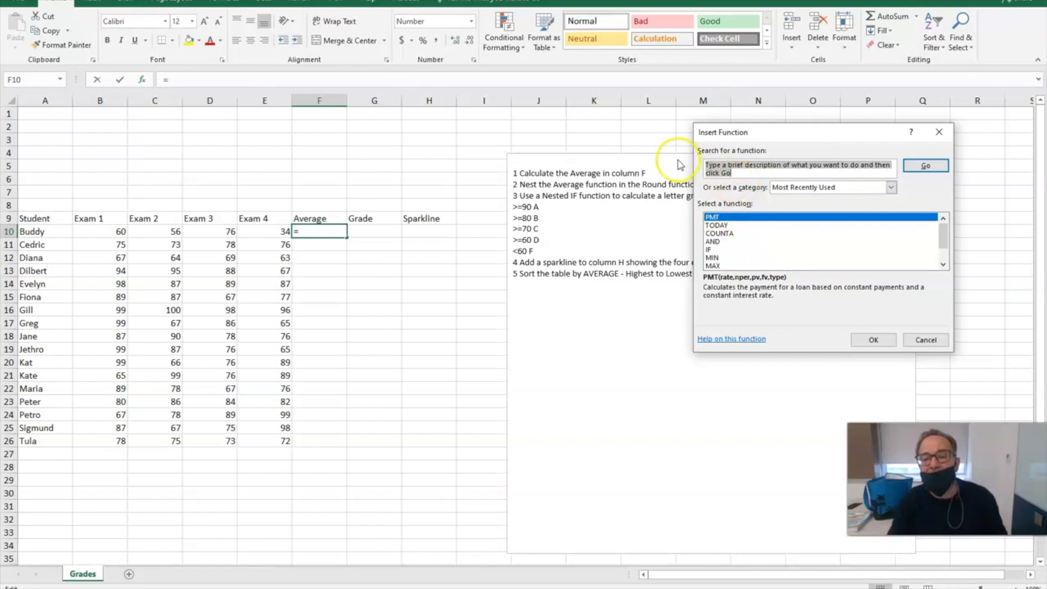
pyautogui.write('average')
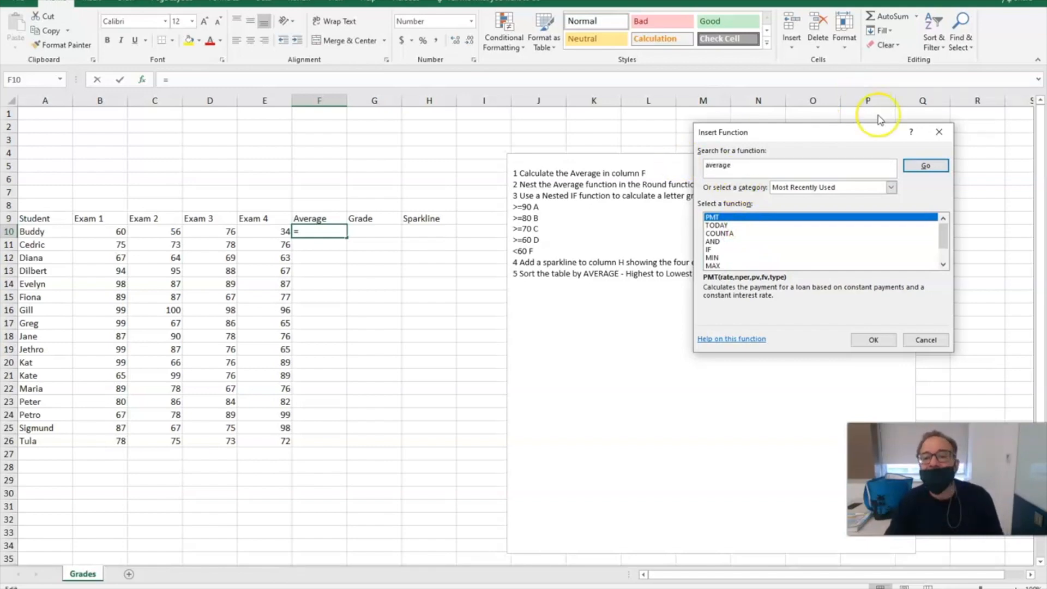
pyautogui.click(871, 340)
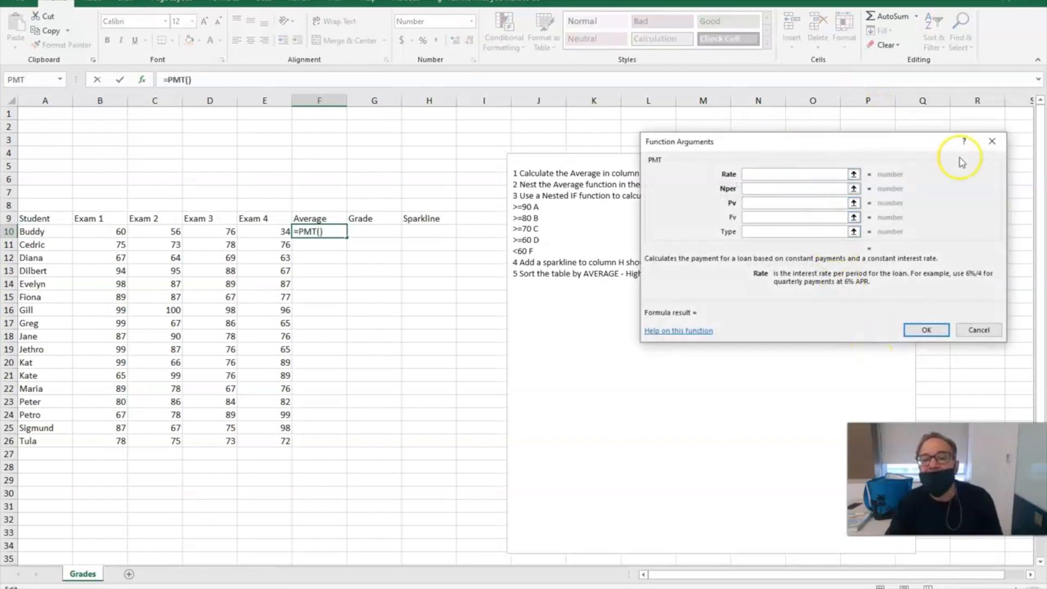
pyautogui.click(993, 141)
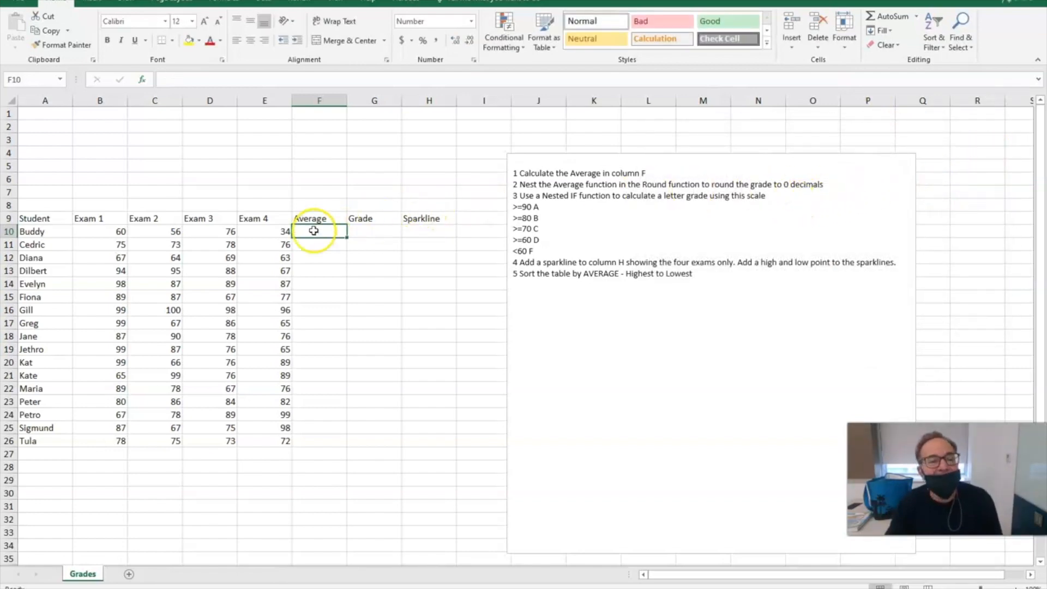
# - Calculate the average of the four exam scores B10:E10 in cell F10 with the AVERAGE function
pyautogui.click(917, 16)
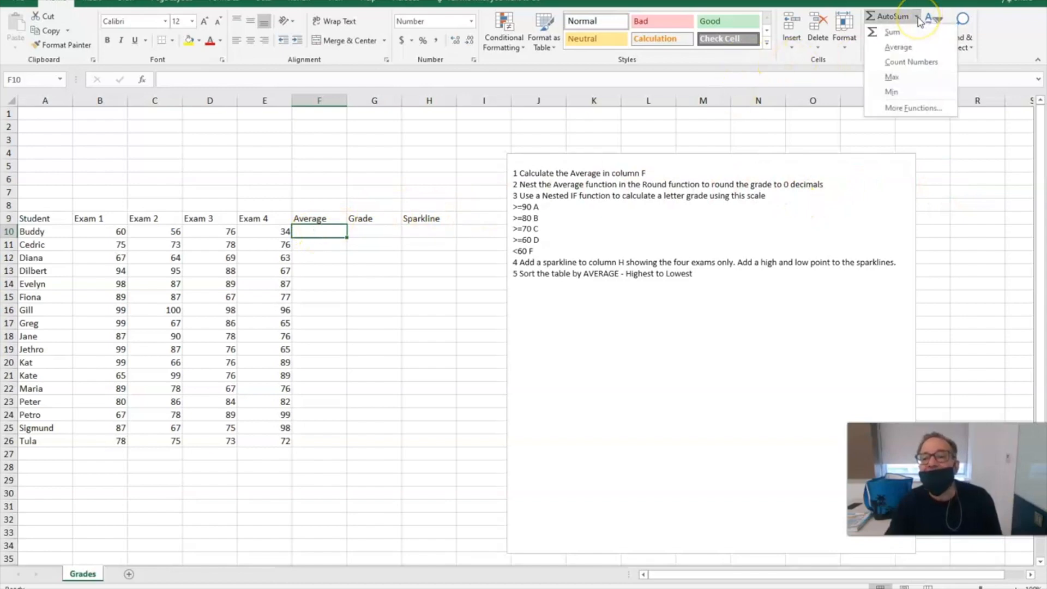
pyautogui.click(898, 51)
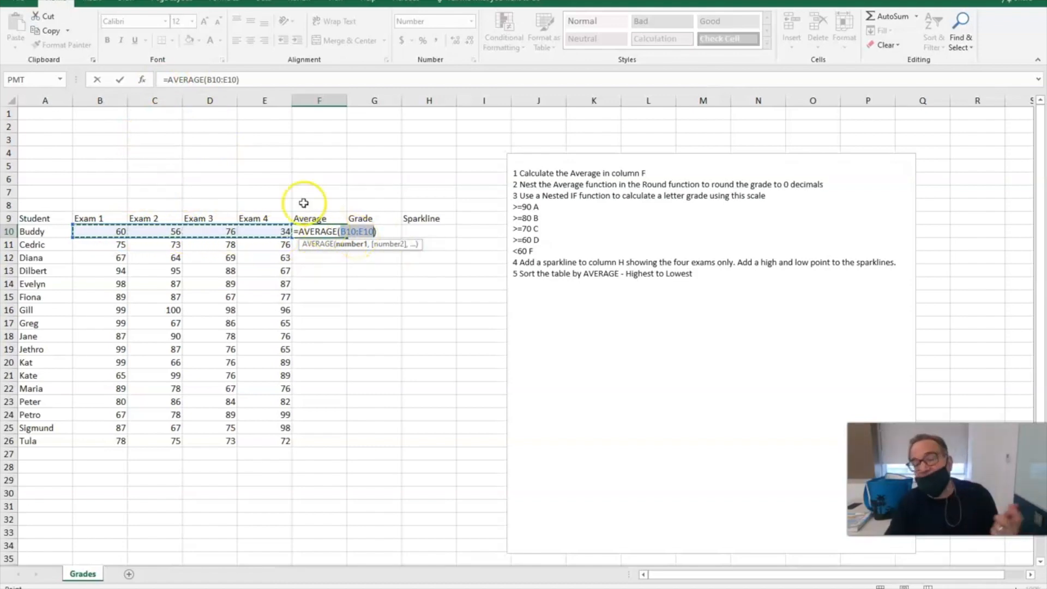
pyautogui.click(119, 80)
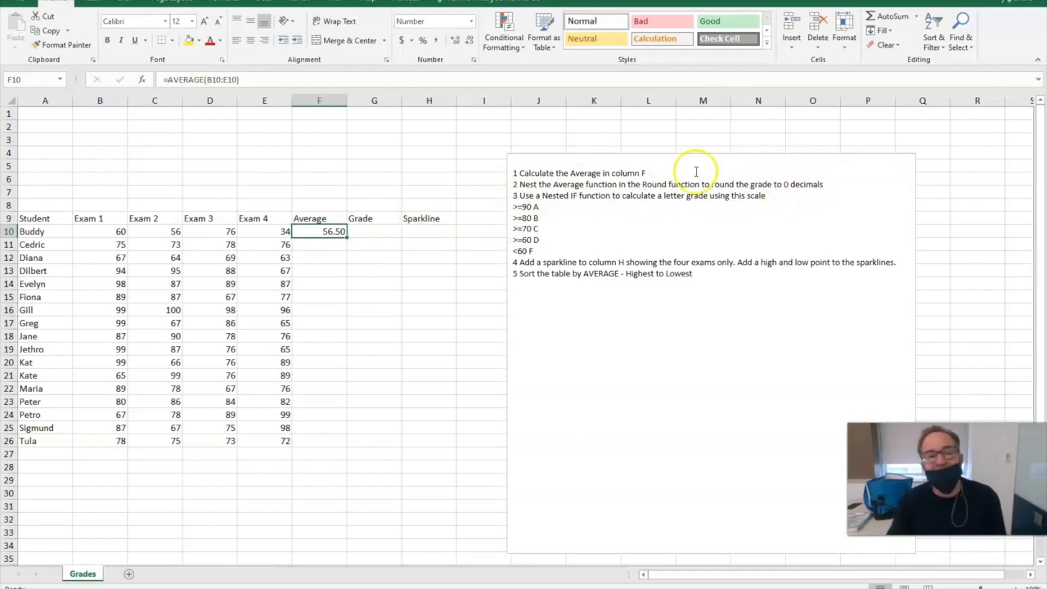
# - Nest the AVERAGE formula in F10 inside a ROUND function with 0 digits: =ROUND(AVERAGE(B10:E10),0)
pyautogui.click(168, 79)
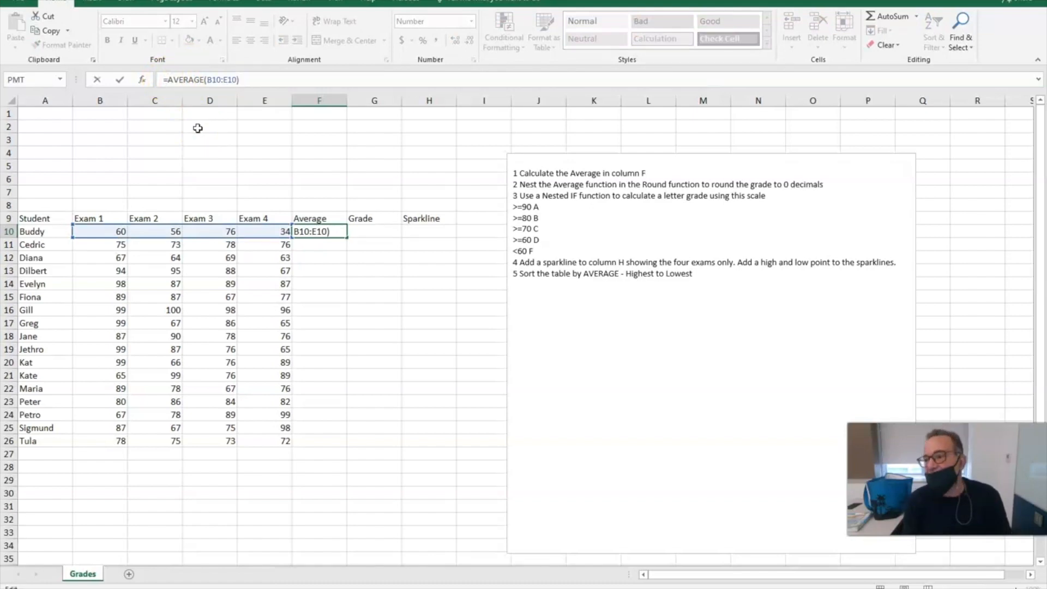
pyautogui.write('ro')
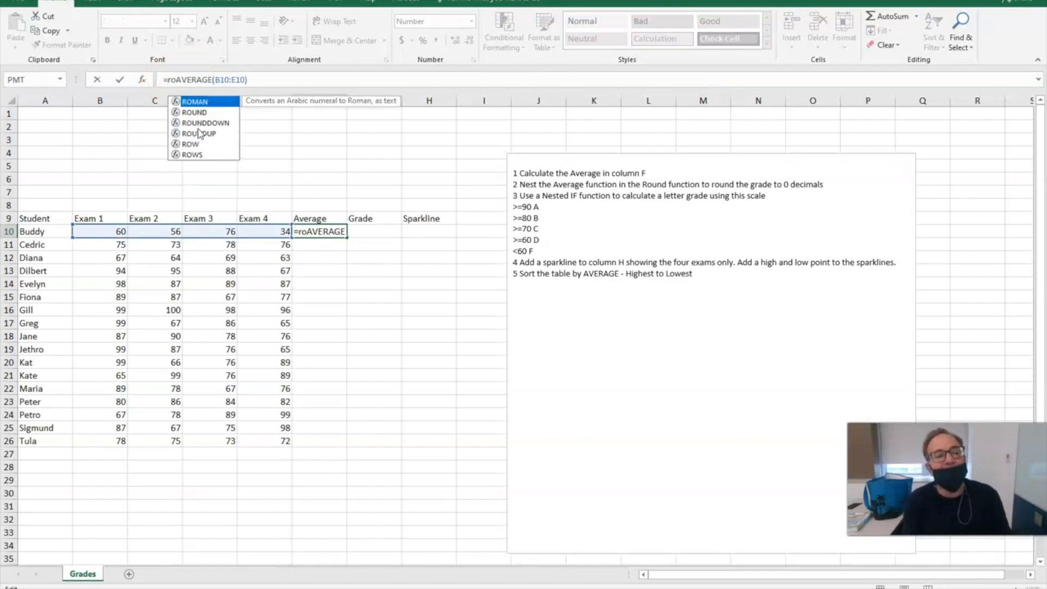
pyautogui.click(188, 113)
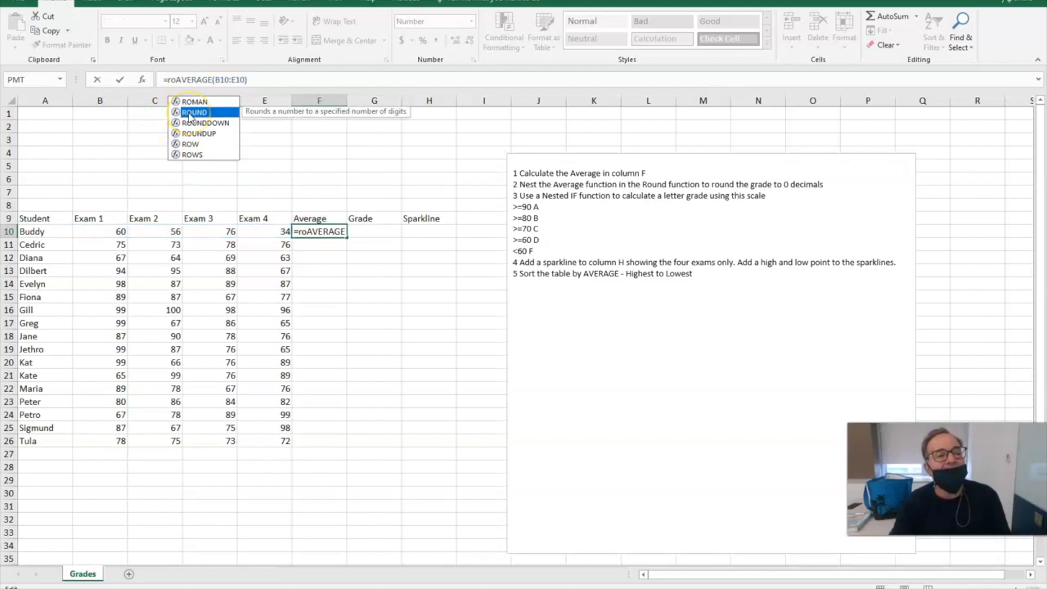
pyautogui.doubleClick(188, 113)
pyautogui.click(277, 80)
pyautogui.click(210, 77)
pyautogui.click(293, 86)
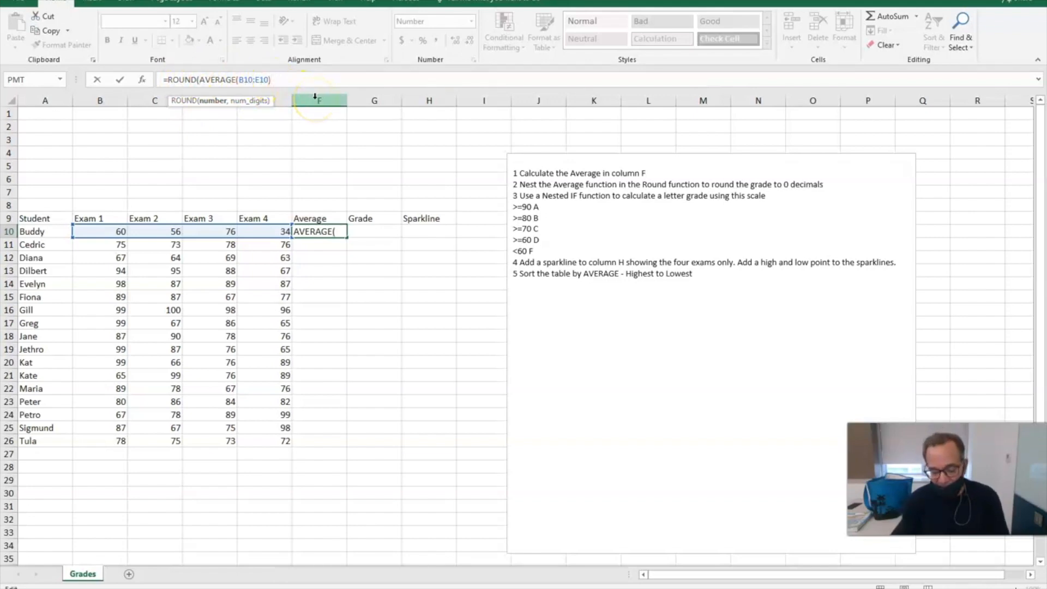
pyautogui.write(',')
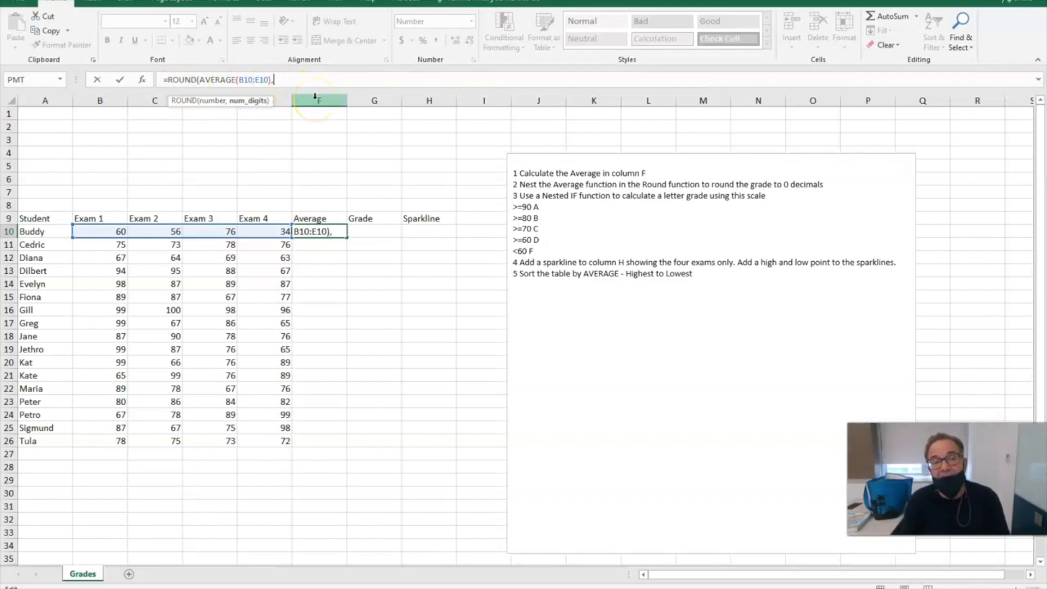
pyautogui.write('0')
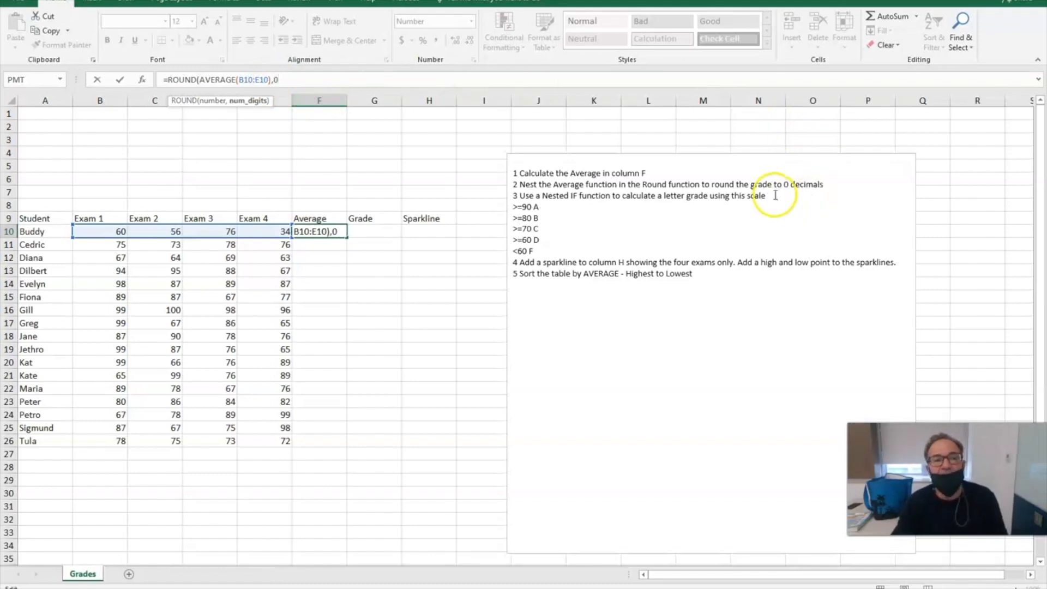
pyautogui.write(')')
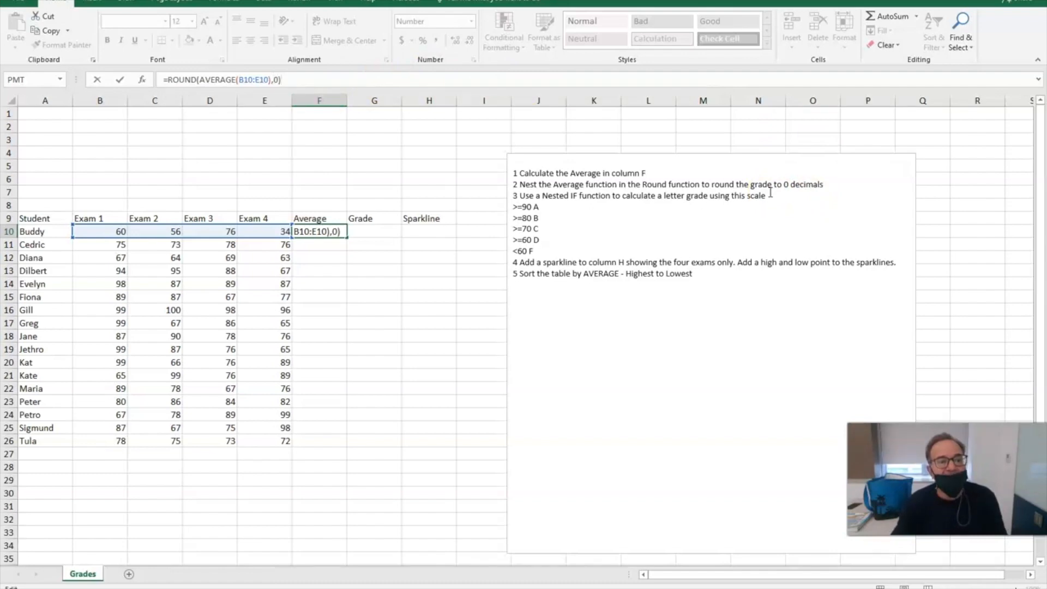
pyautogui.click(121, 80)
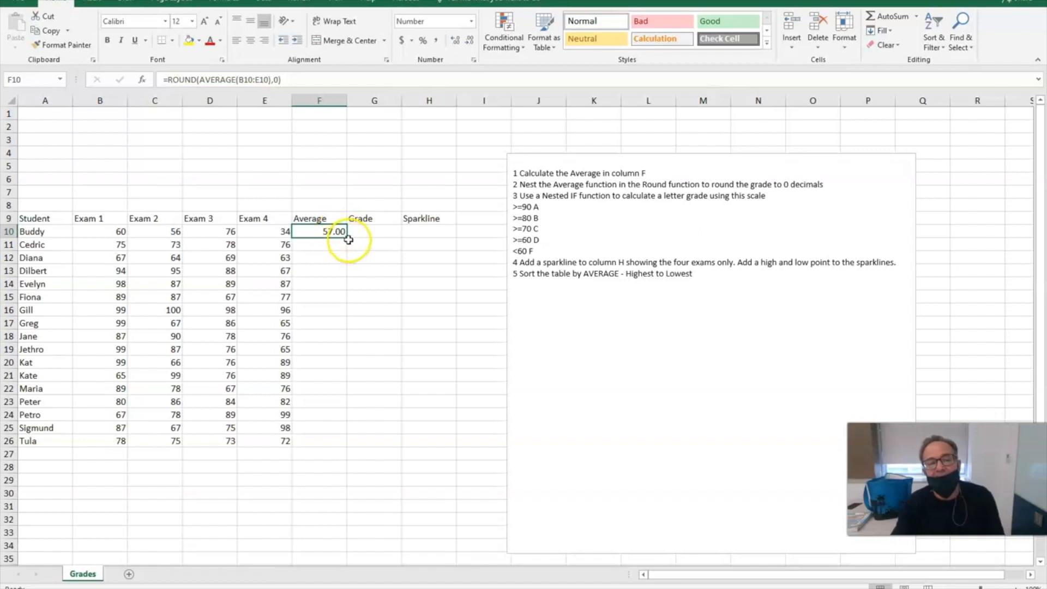
# - Fill the rounded average formula from F10 down to F26 and display the results without decimal places
pyautogui.moveTo(348, 238); pyautogui.dragTo(327, 444)
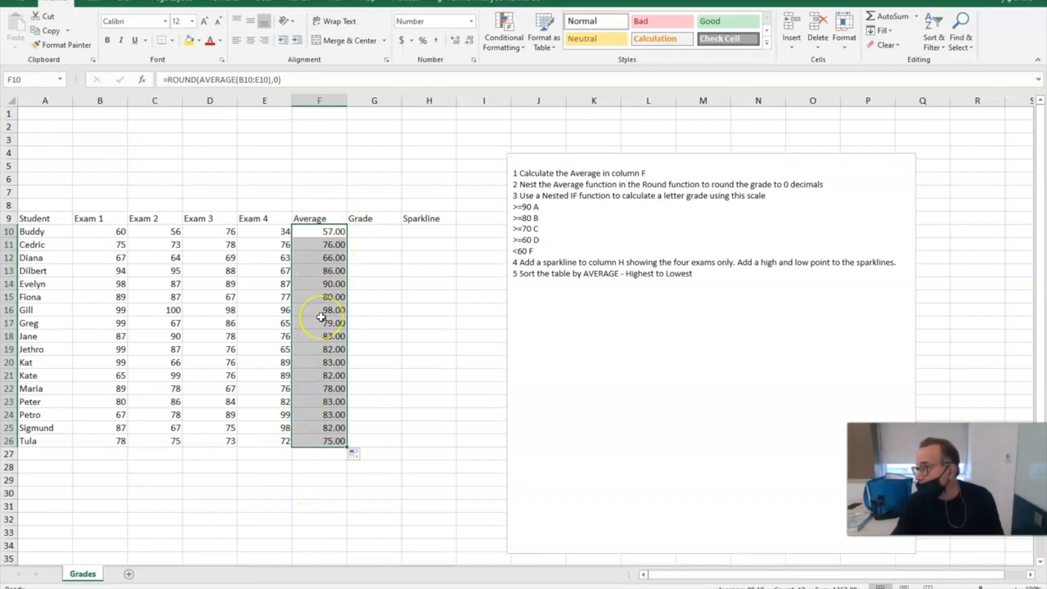
pyautogui.click(469, 40)
pyautogui.click(469, 41)
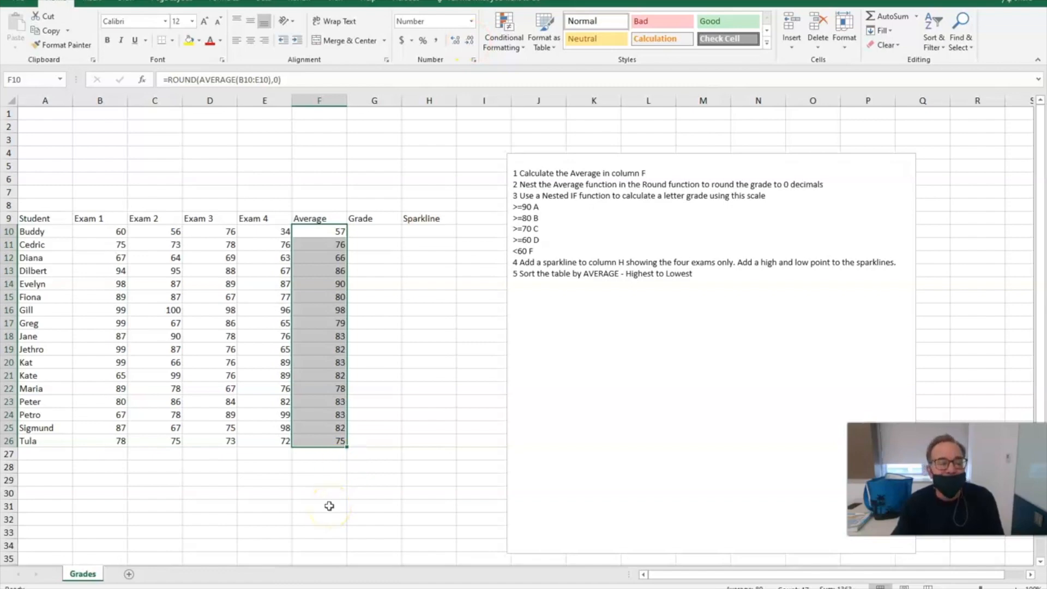
# - Insert an IF function in the first Grade cell, G10, with the logical test F10>=90
pyautogui.click(385, 230)
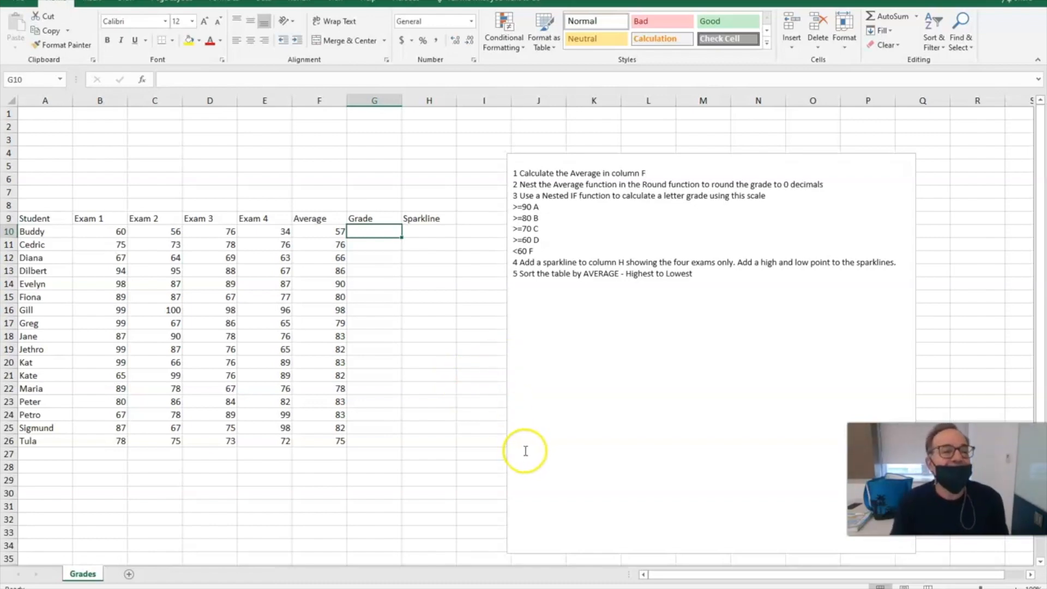
pyautogui.click(225, 79)
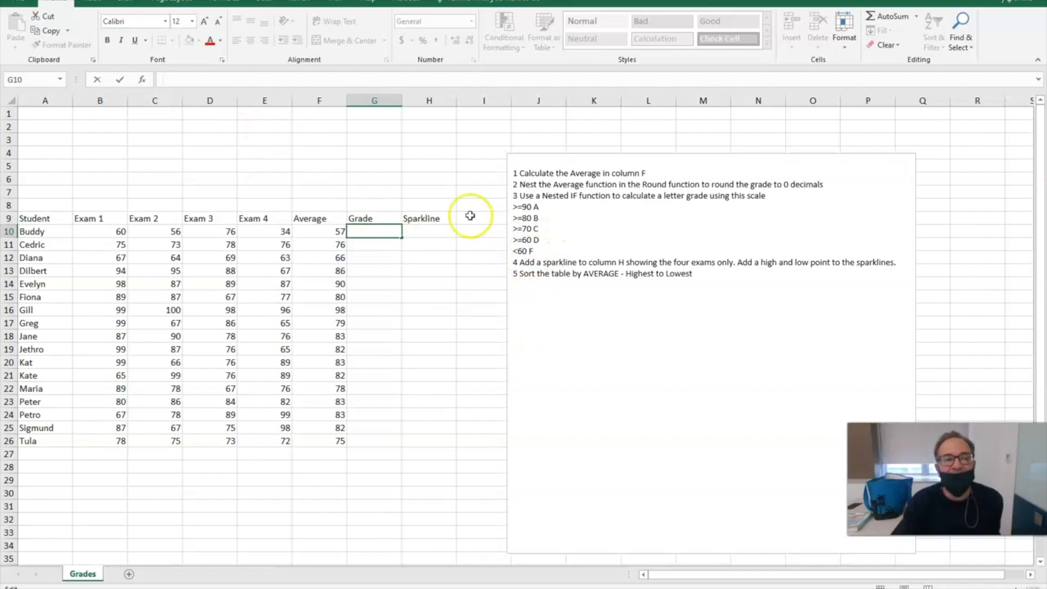
pyautogui.click(141, 82)
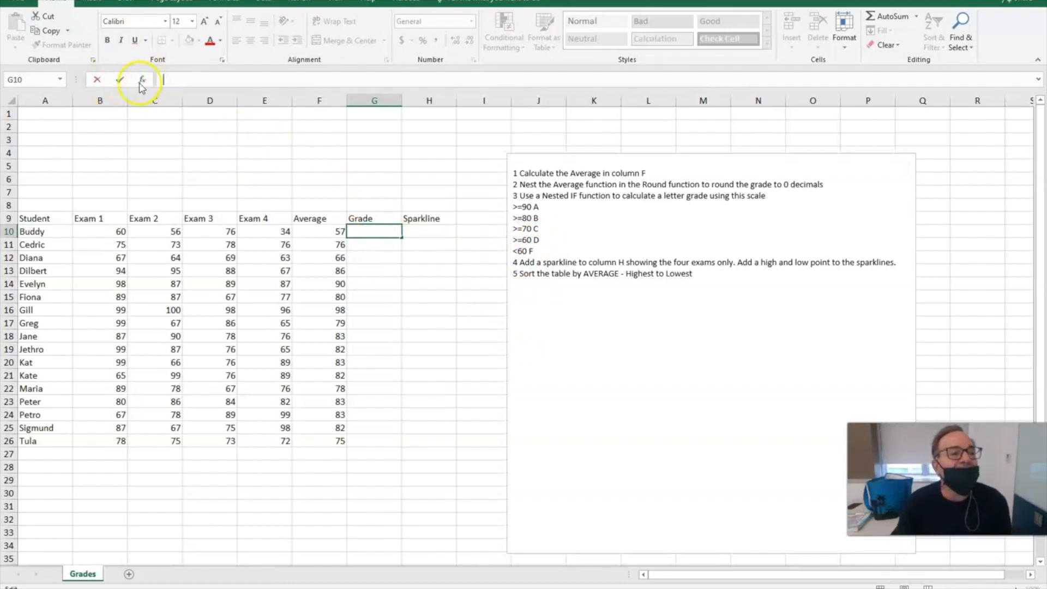
pyautogui.click(142, 82)
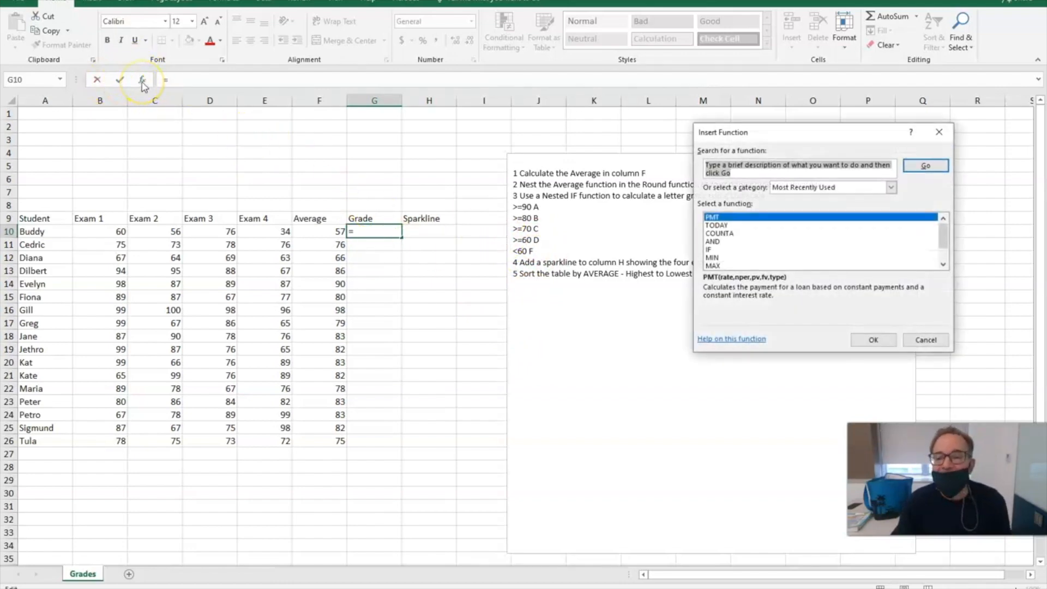
pyautogui.click(710, 251)
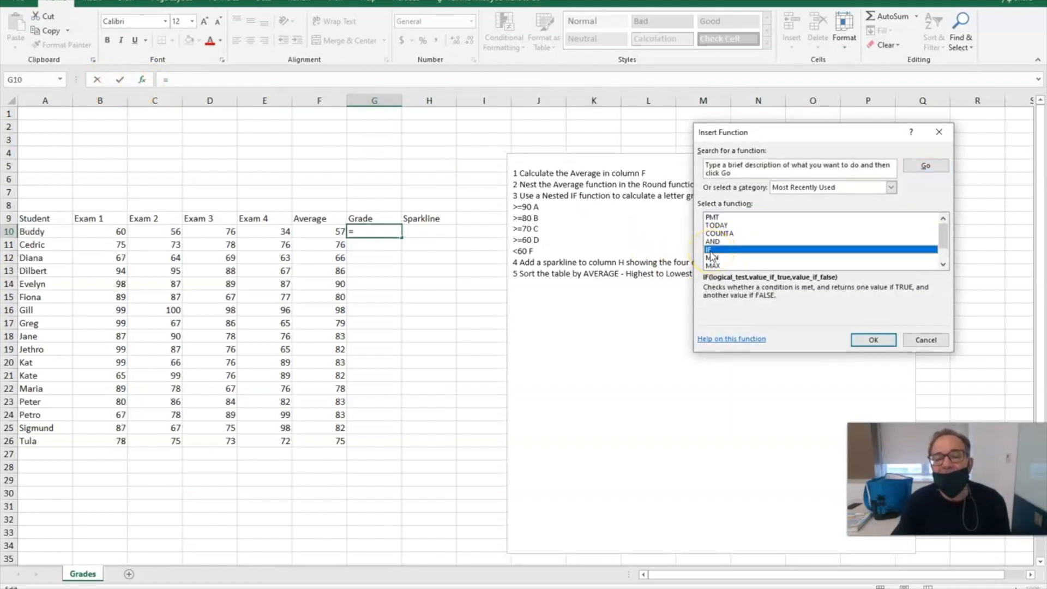
pyautogui.click(875, 341)
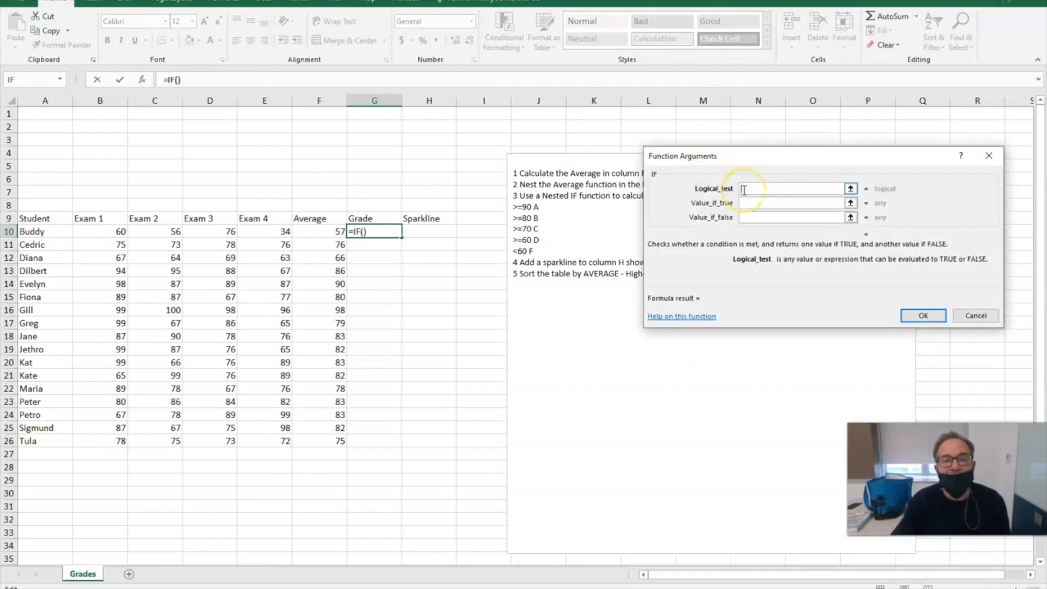
pyautogui.click(335, 233)
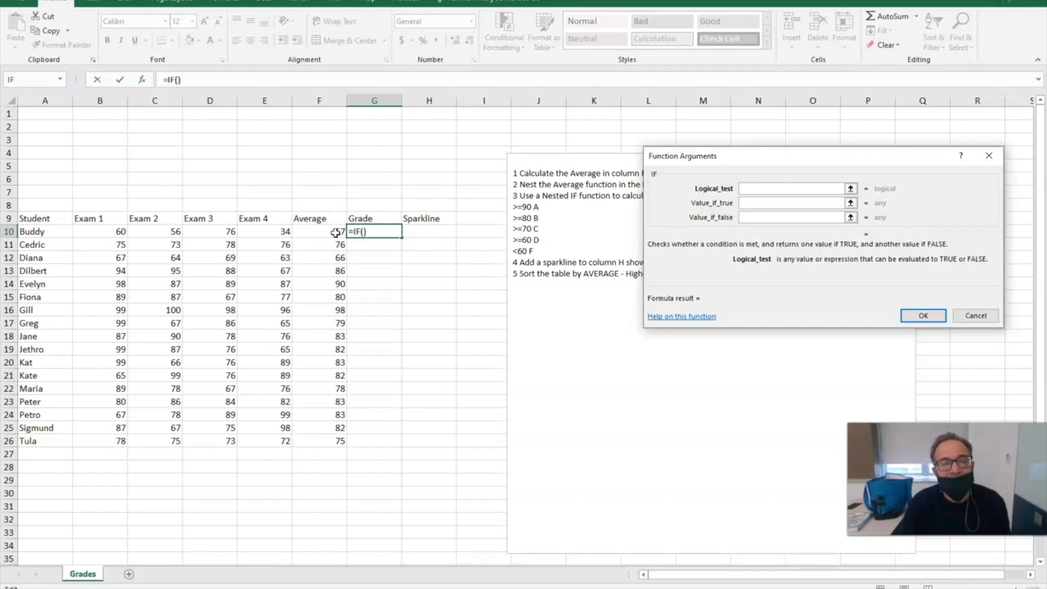
pyautogui.click(336, 233)
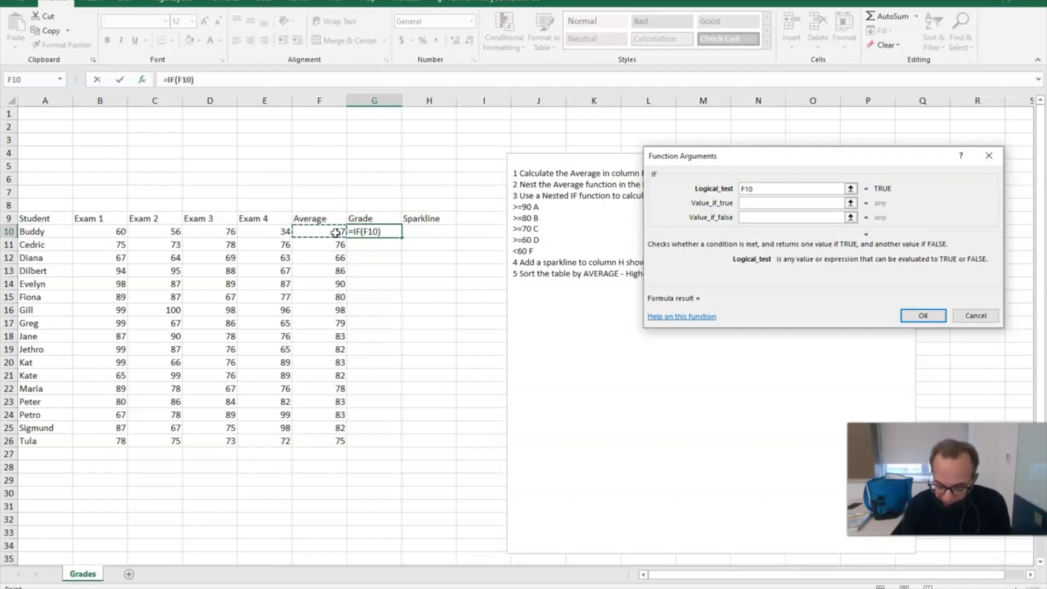
pyautogui.write('>')
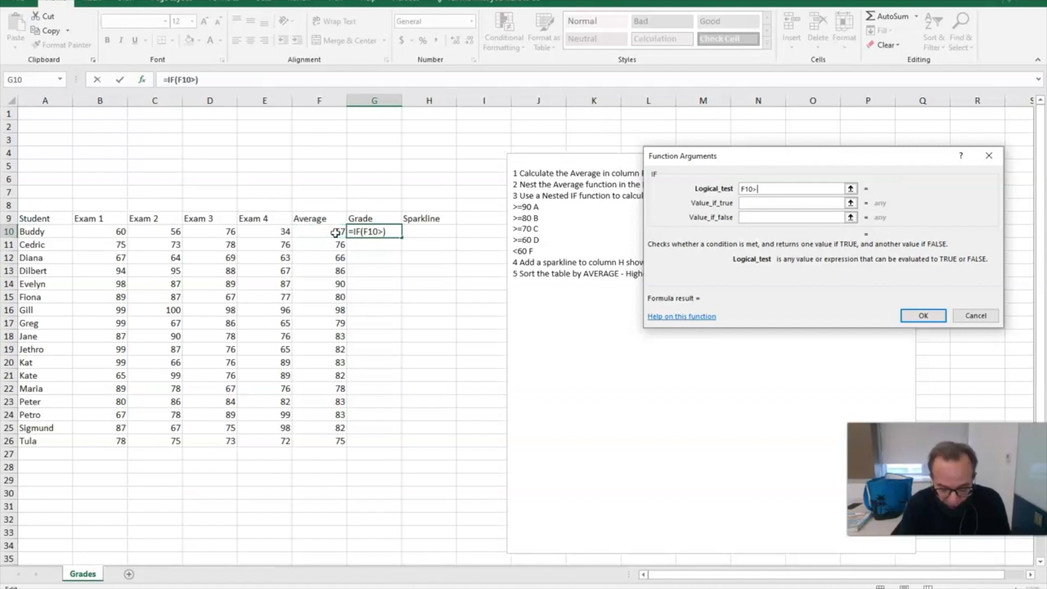
pyautogui.write('=90')
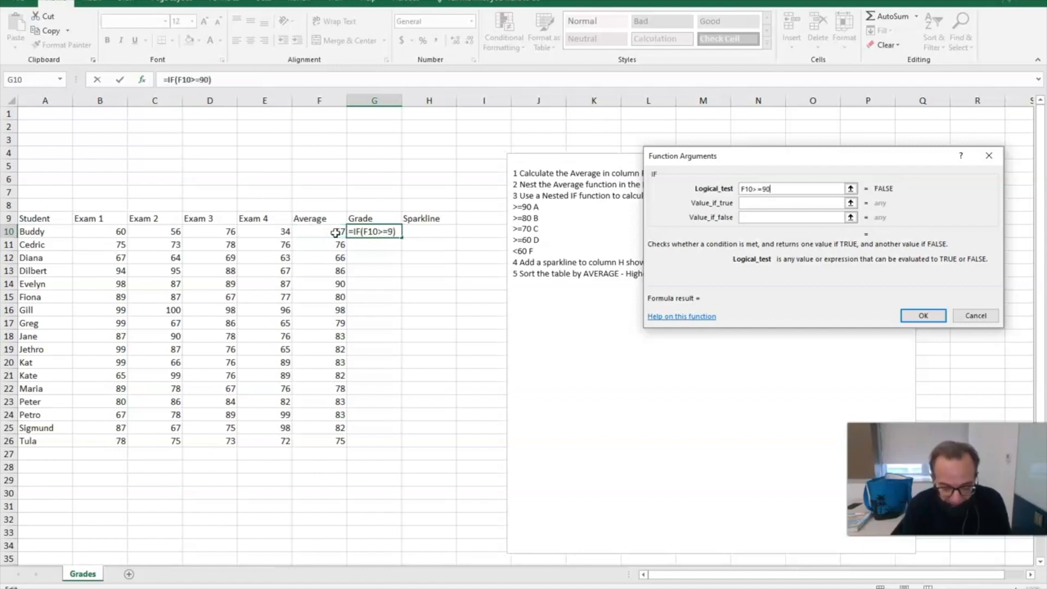
# - Set the IF function's value if true to "A"
pyautogui.click(761, 205)
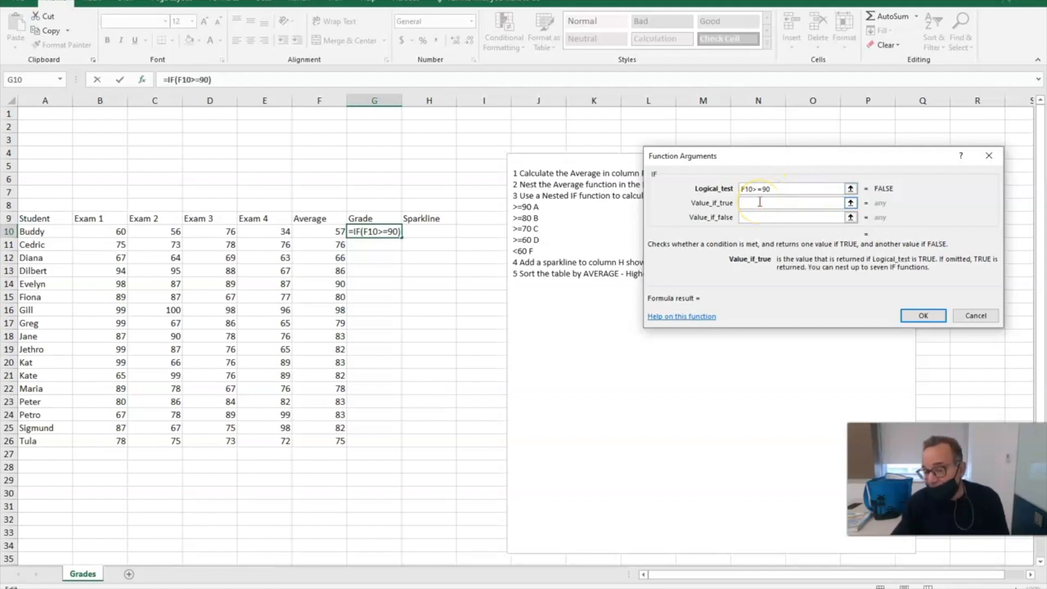
pyautogui.write('"')
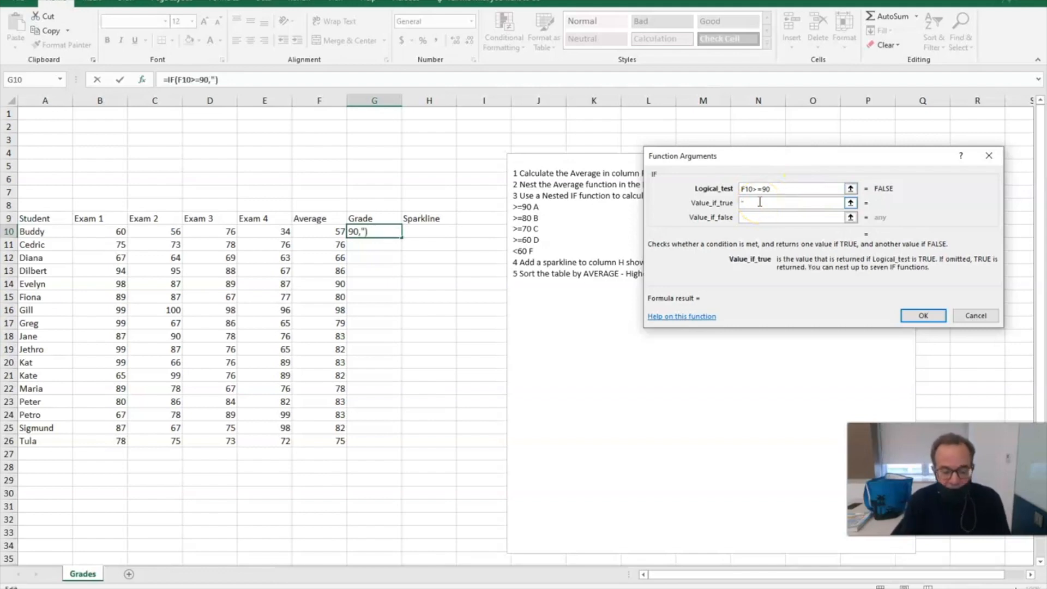
pyautogui.write('A"')
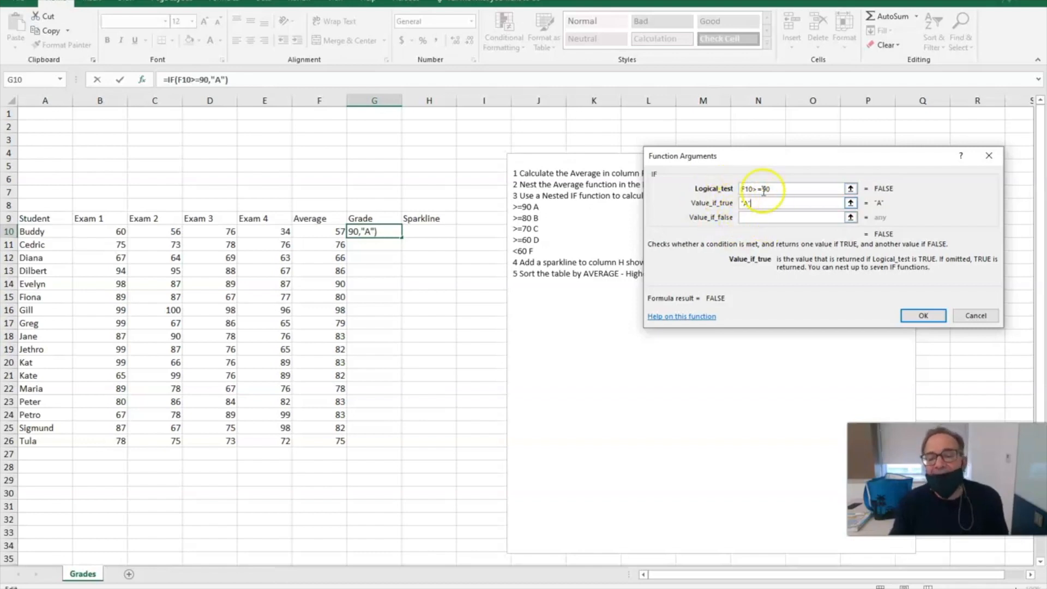
# - Start the IF function's value if false with a nested IF that returns "B" for F10>=80: IF(F10>=80,"B",
pyautogui.click(749, 217)
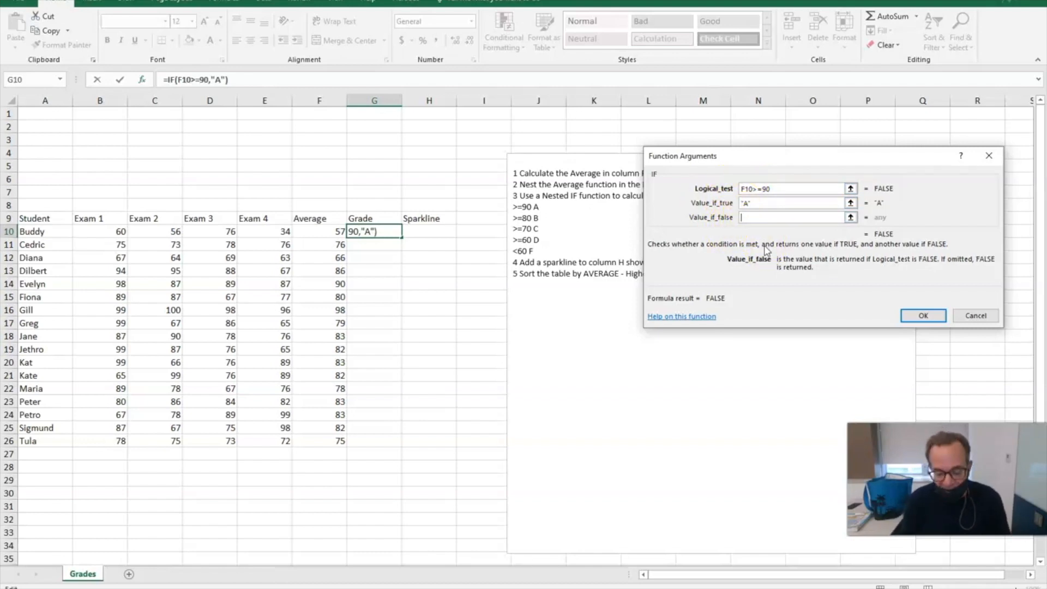
pyautogui.write('I')
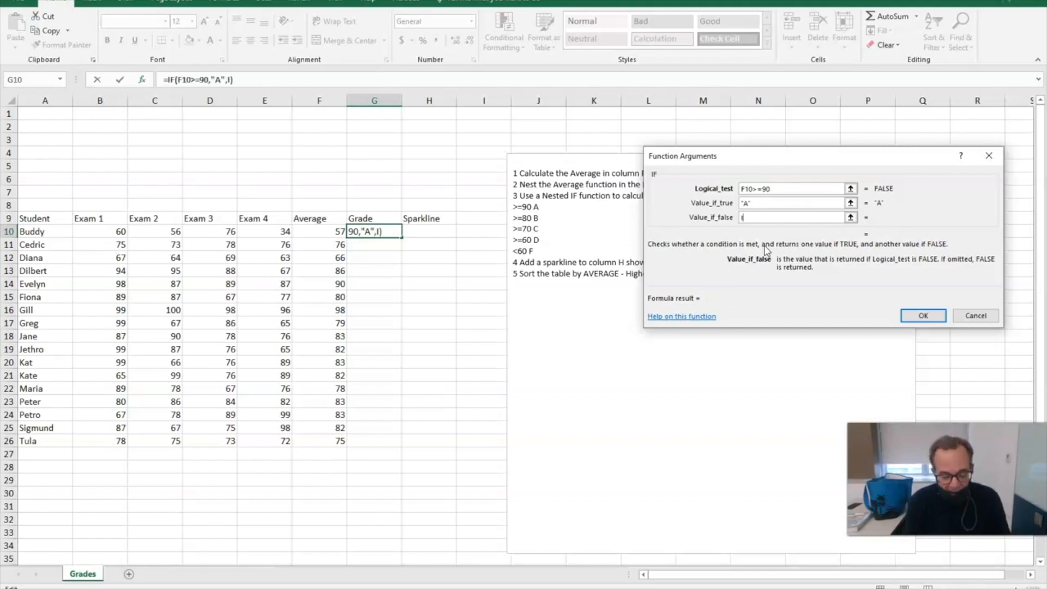
pyautogui.write('F(')
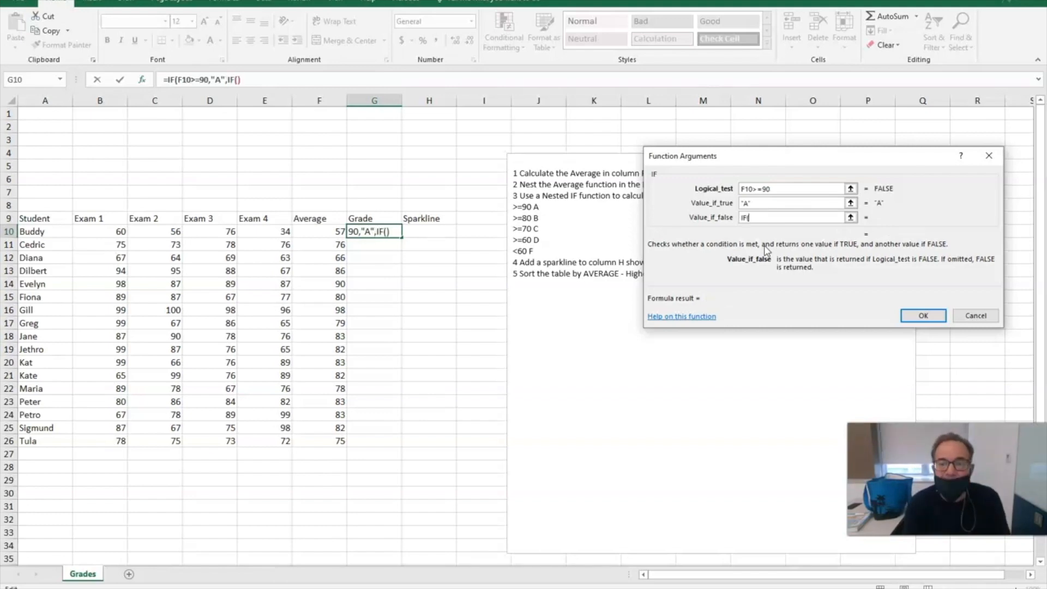
pyautogui.click(324, 232)
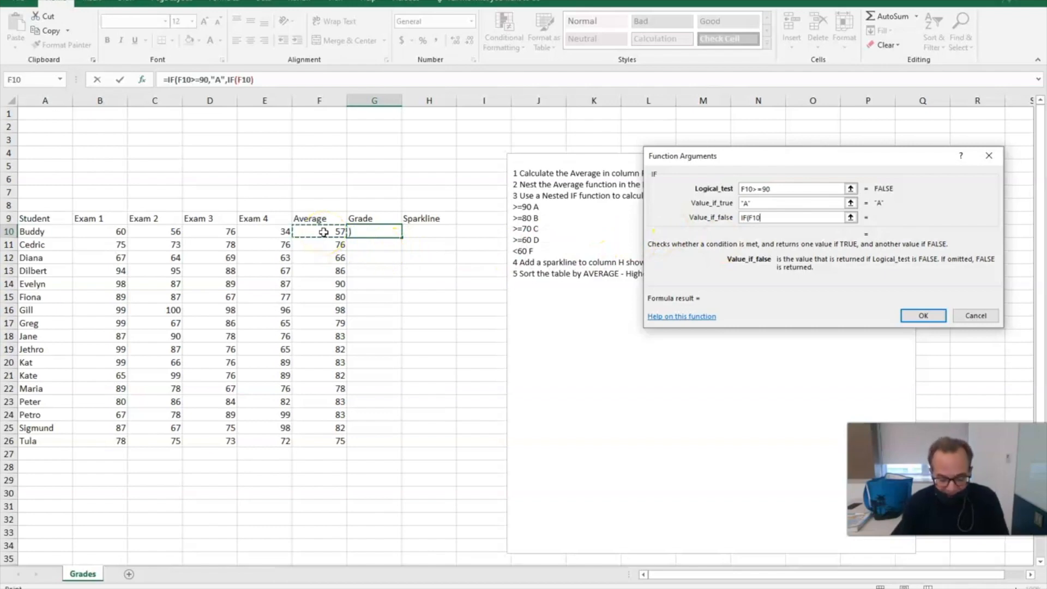
pyautogui.write('>=')
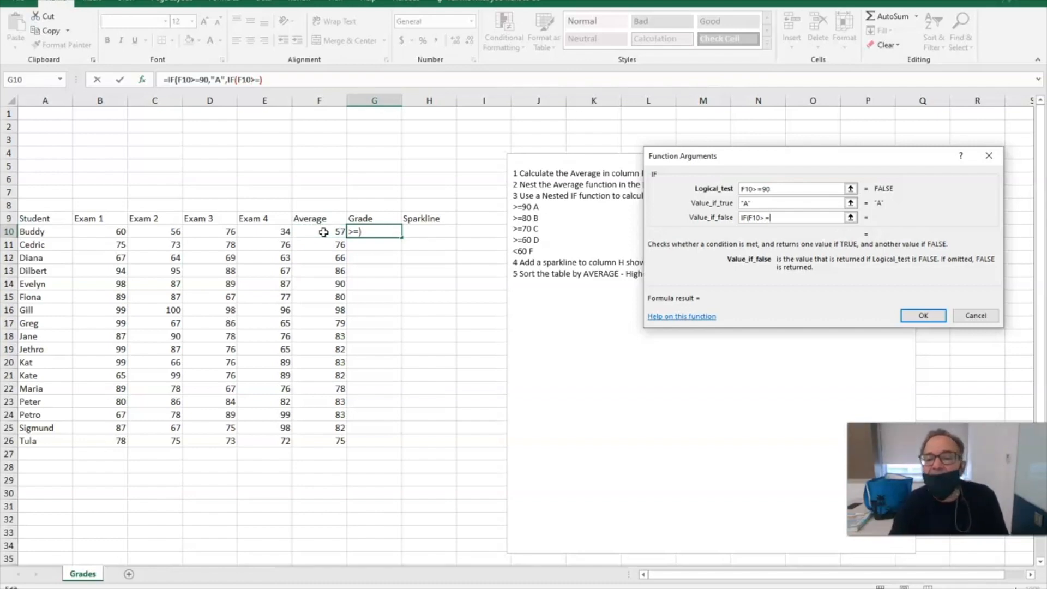
pyautogui.write('80')
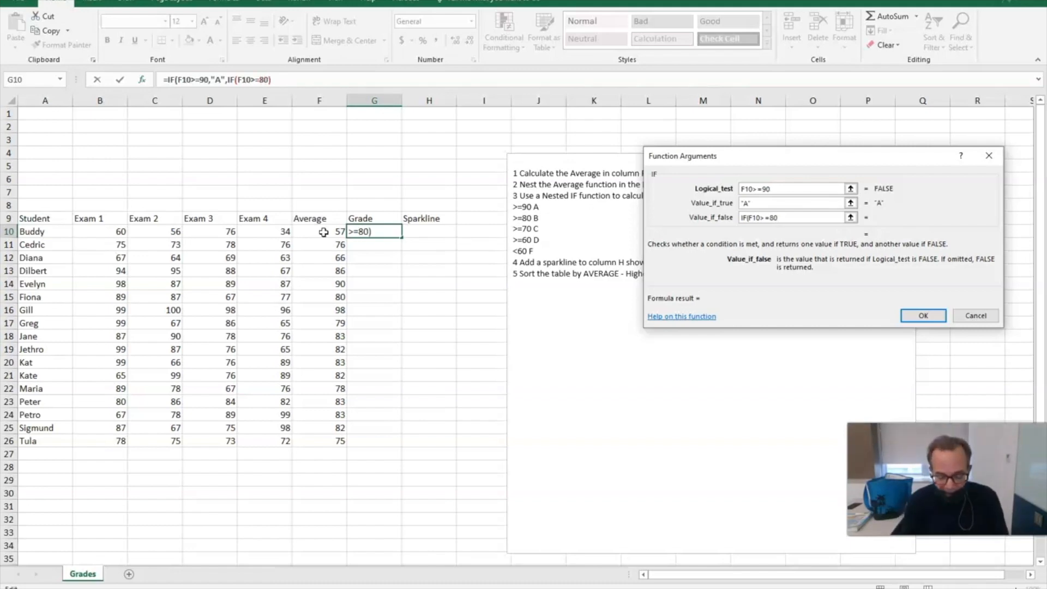
pyautogui.write(',')
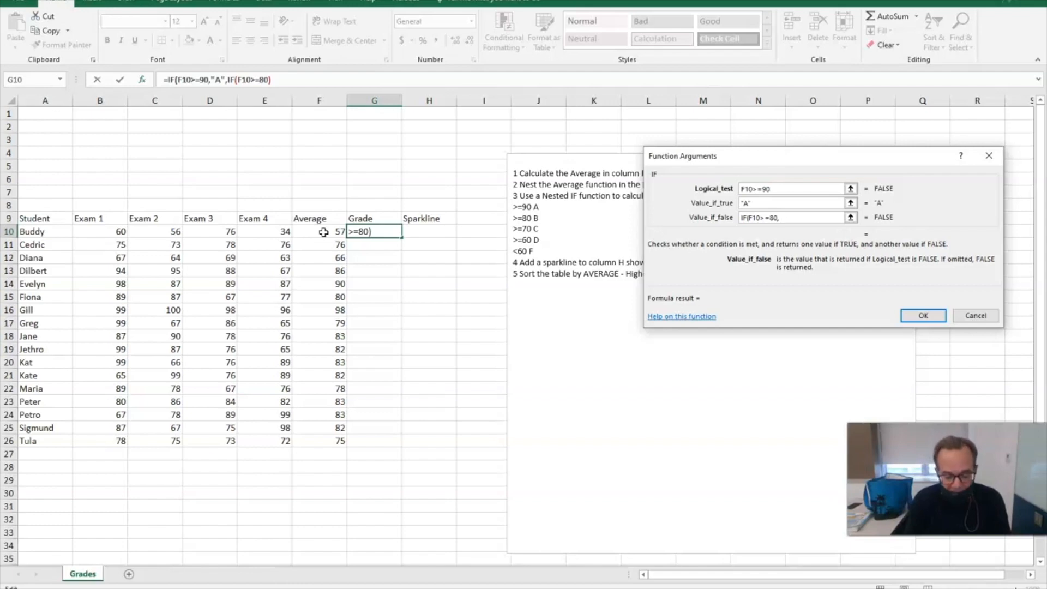
pyautogui.write('"')
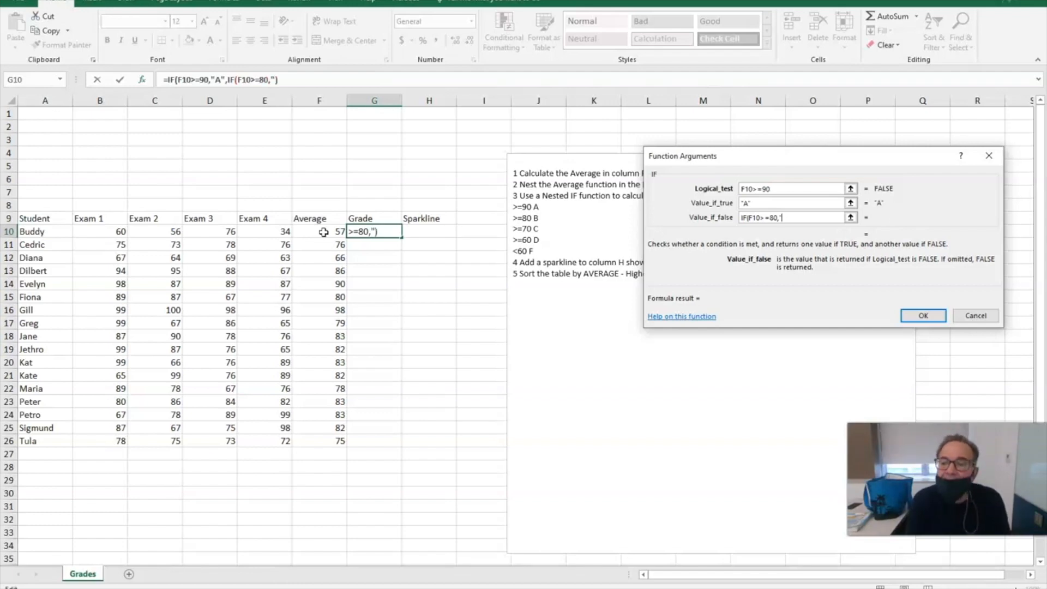
pyautogui.write('B",')
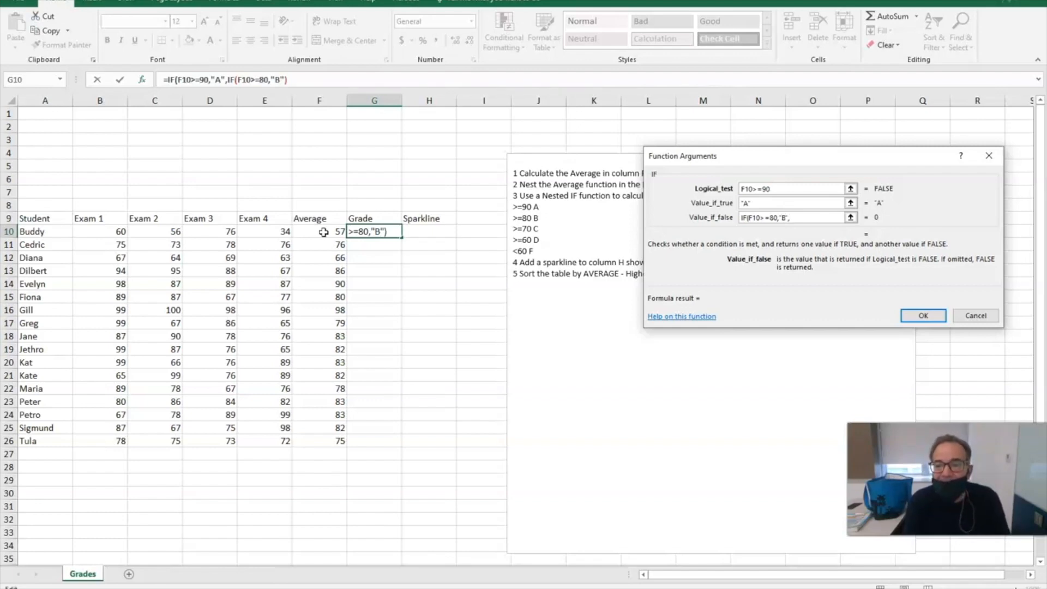
# - Nest another IF inside the value if false that tests F10>=70 and returns "C"
pyautogui.write('IF')
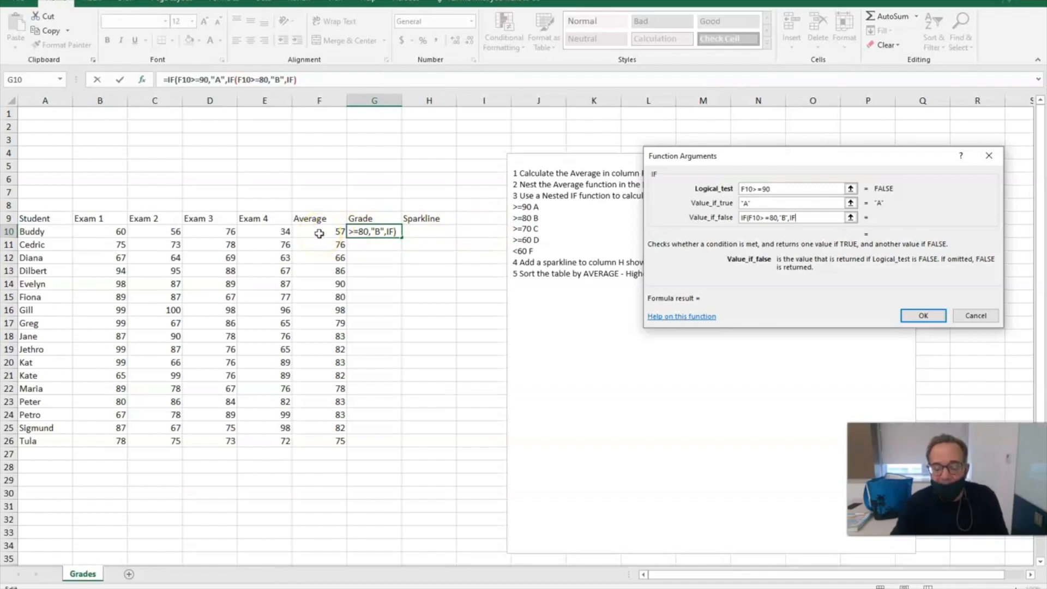
pyautogui.write('(')
pyautogui.click(319, 233)
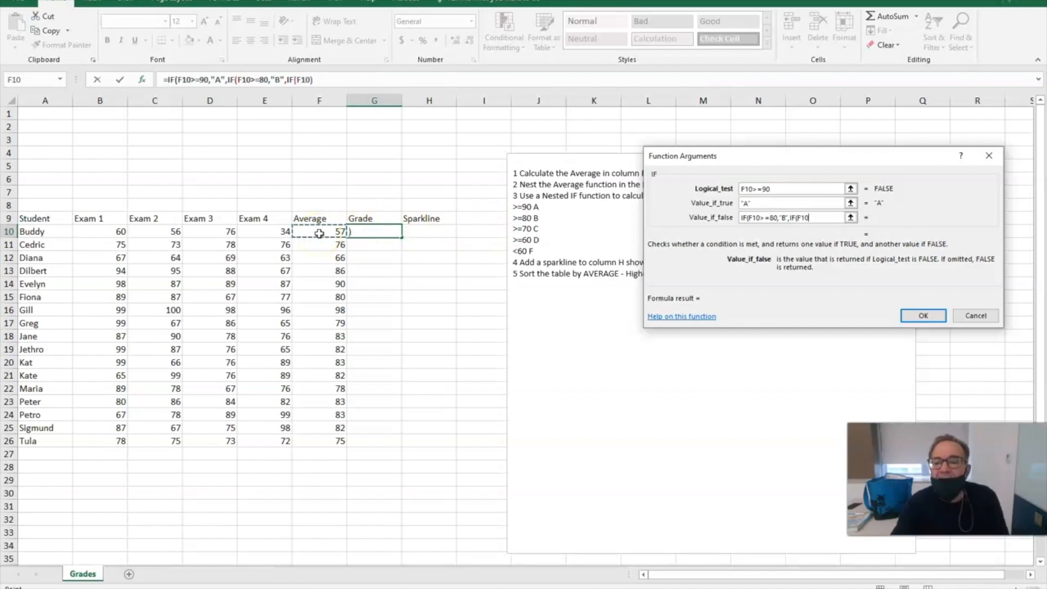
pyautogui.write('>')
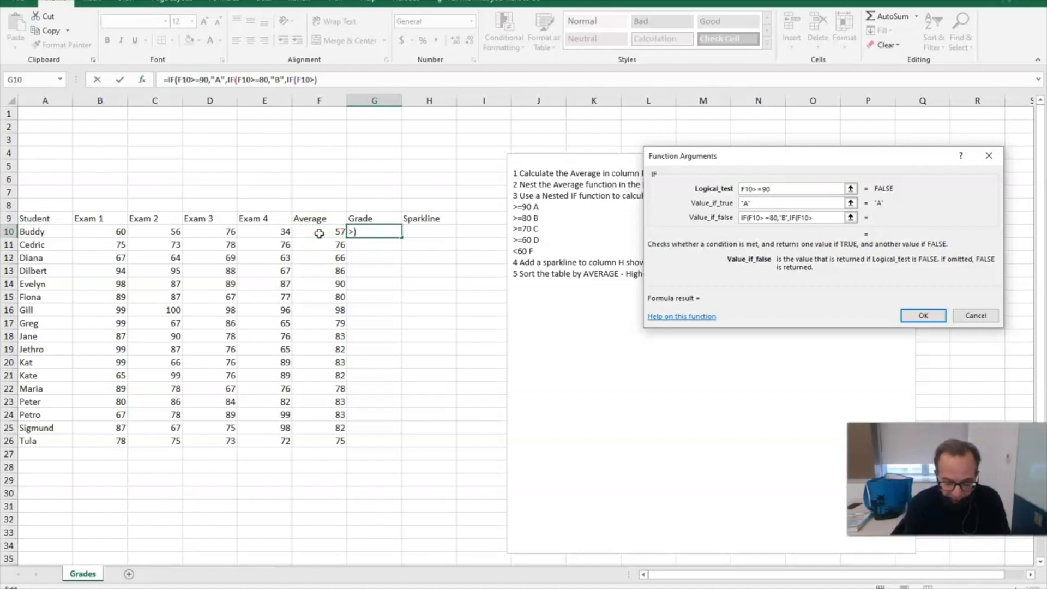
pyautogui.write('=')
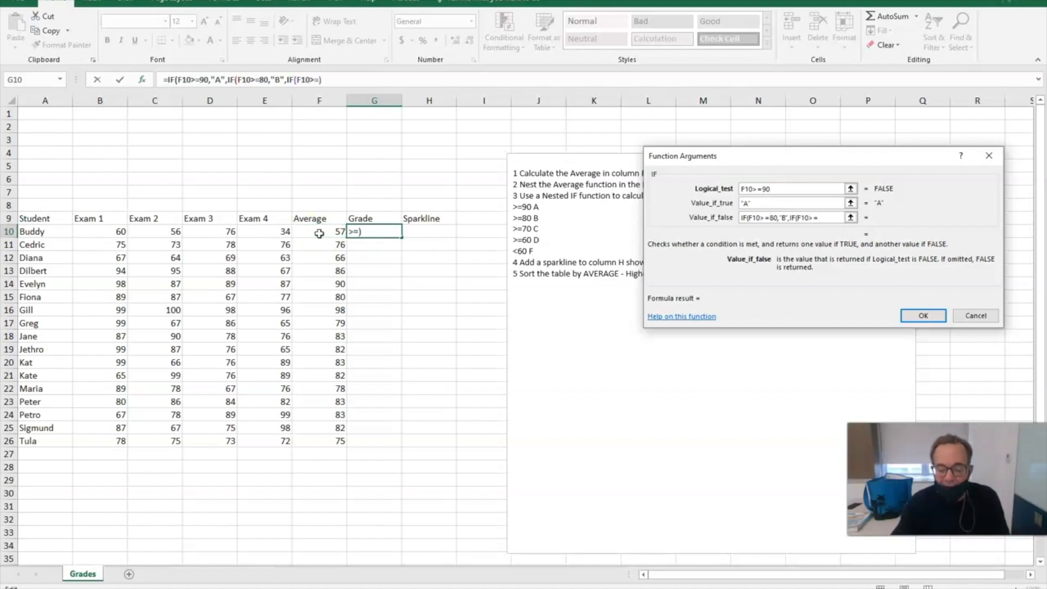
pyautogui.write('70')
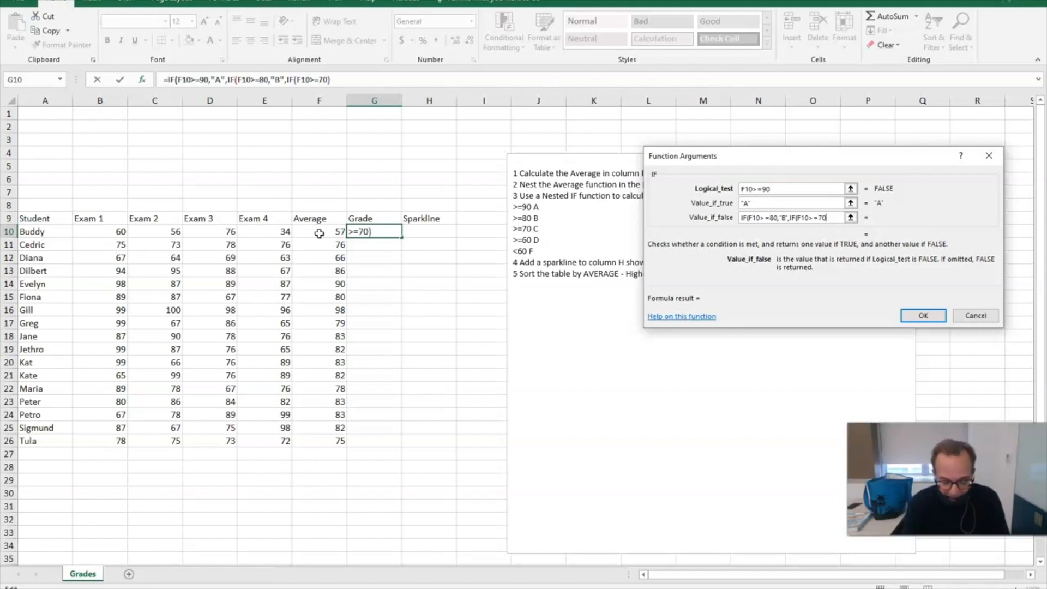
pyautogui.write(',')
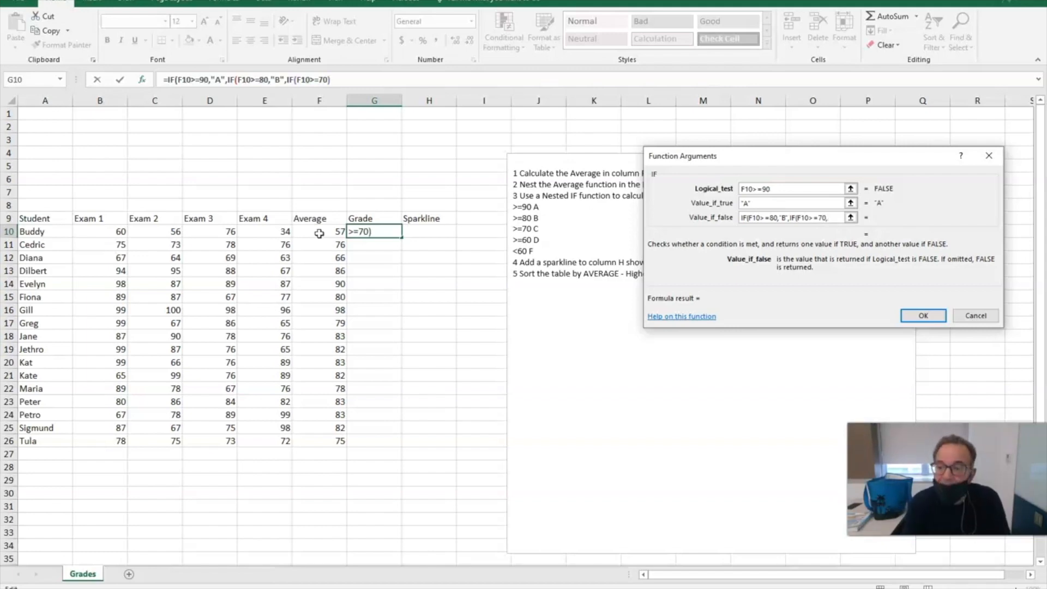
pyautogui.write('"C')
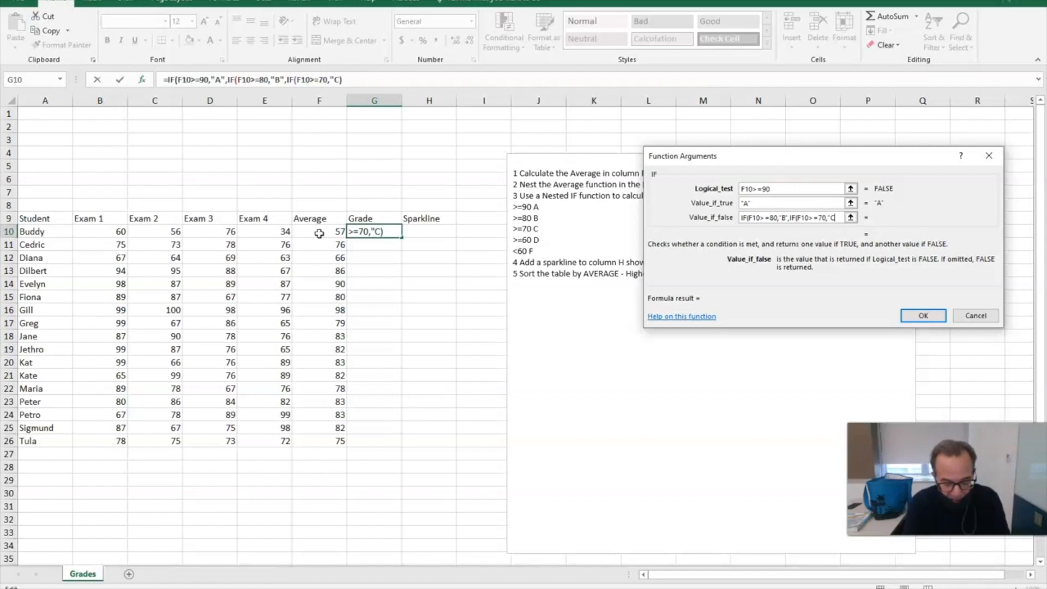
pyautogui.write('"')
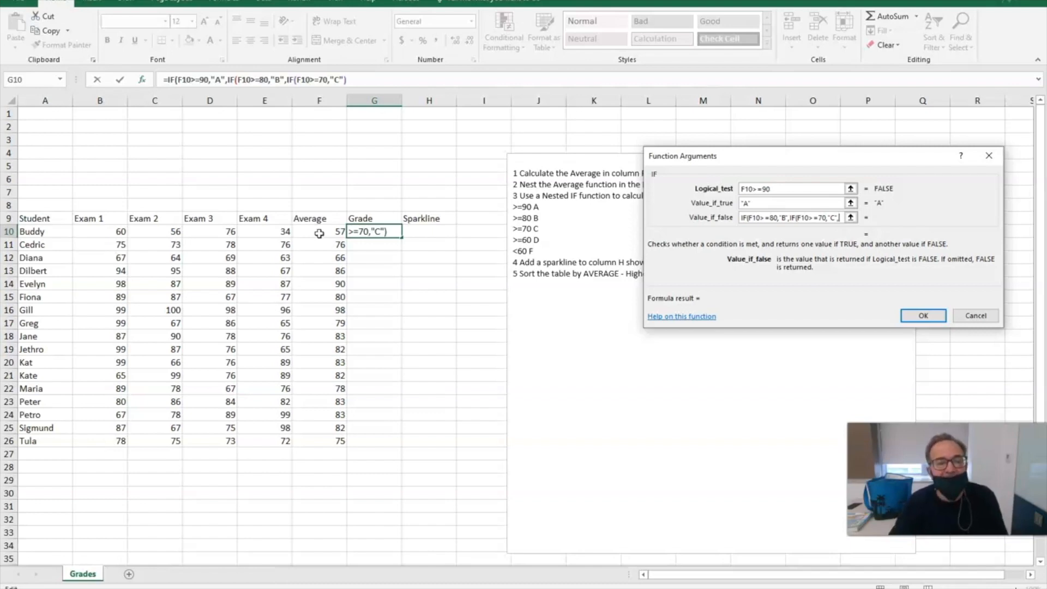
# - Nest a further IF inside the value if false that tests F10>=60 and returns "D"
pyautogui.write(',IF')
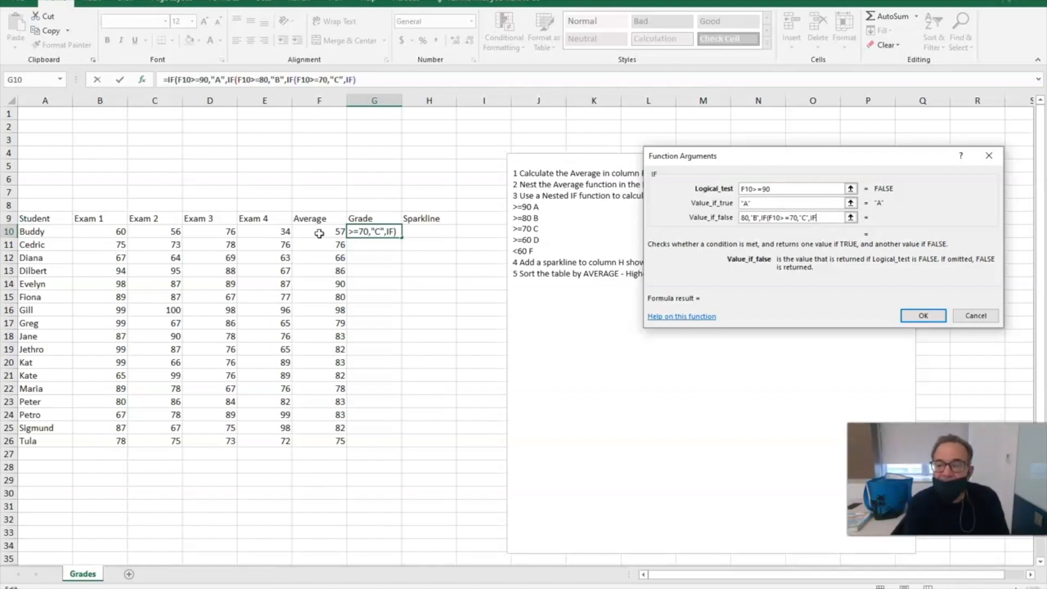
pyautogui.write('(F10')
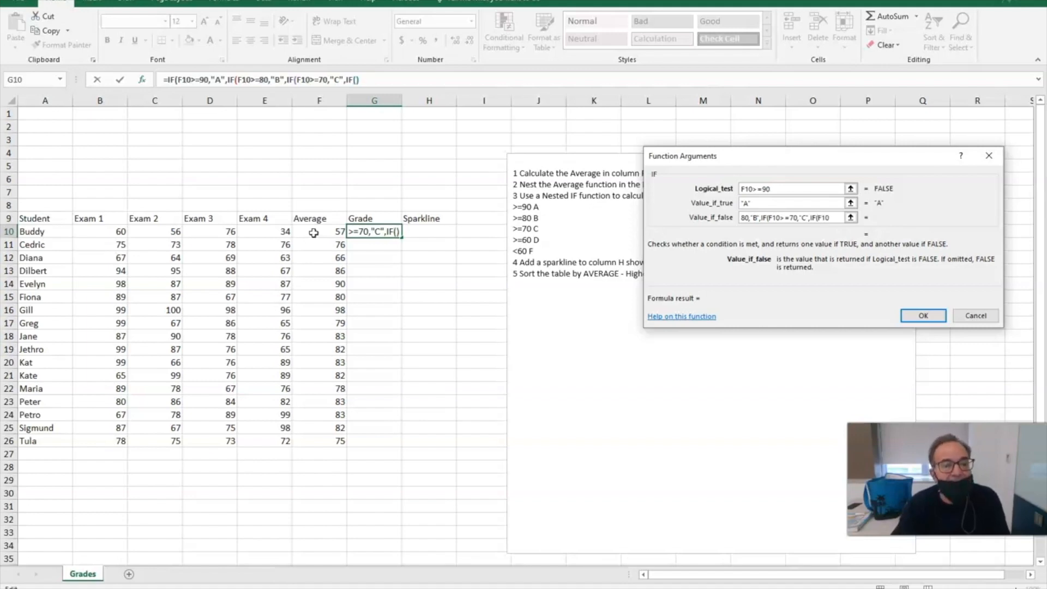
pyautogui.click(315, 233)
pyautogui.write('>=60')
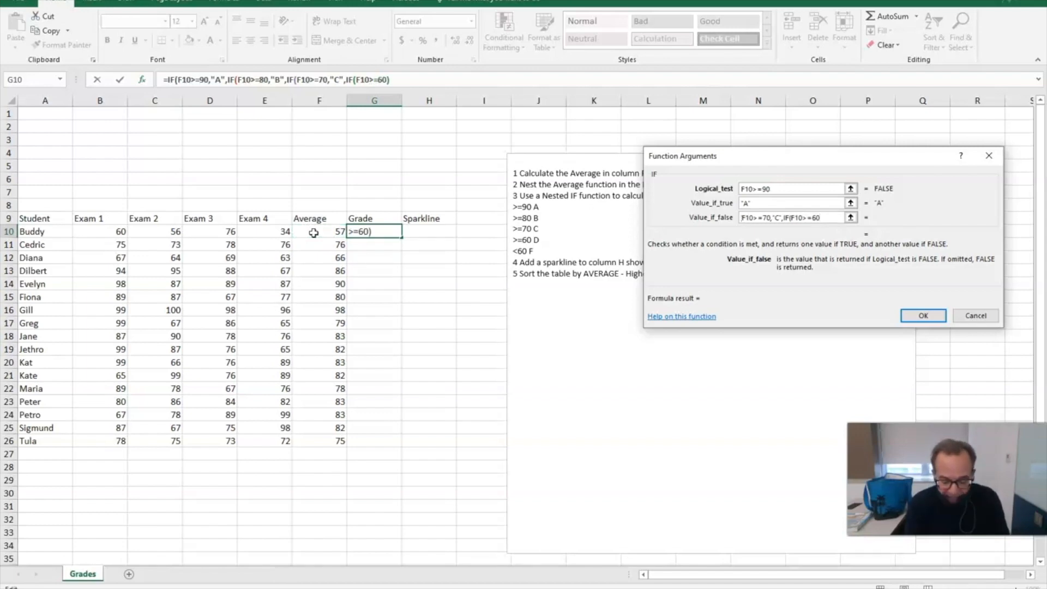
pyautogui.write(',"D"')
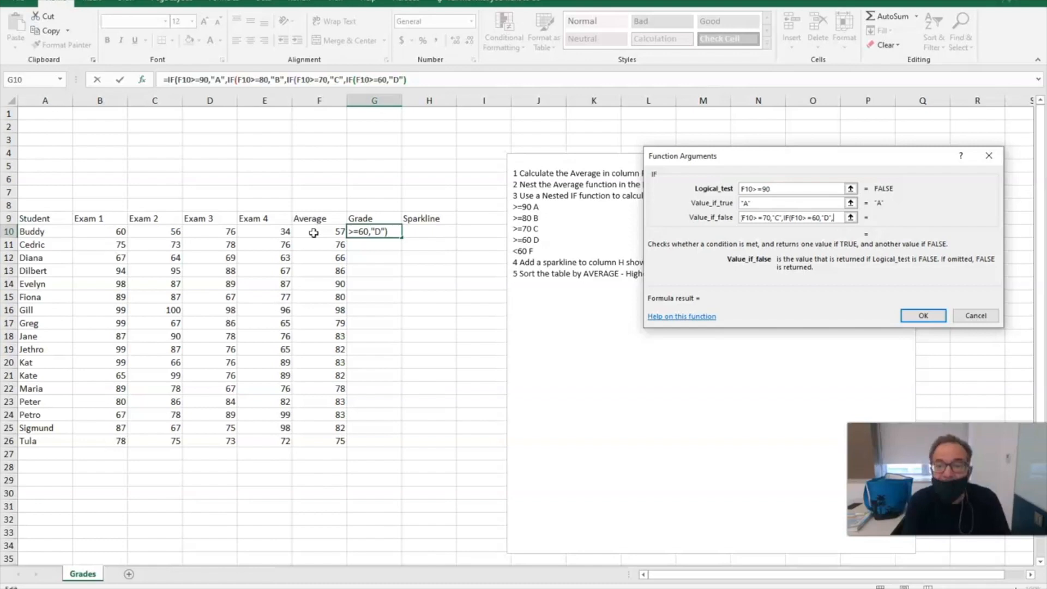
# - Finish the nested IF with "F" as the last result and three closing parentheses, and fill the formula from G10 down to G26
pyautogui.write('"F"')
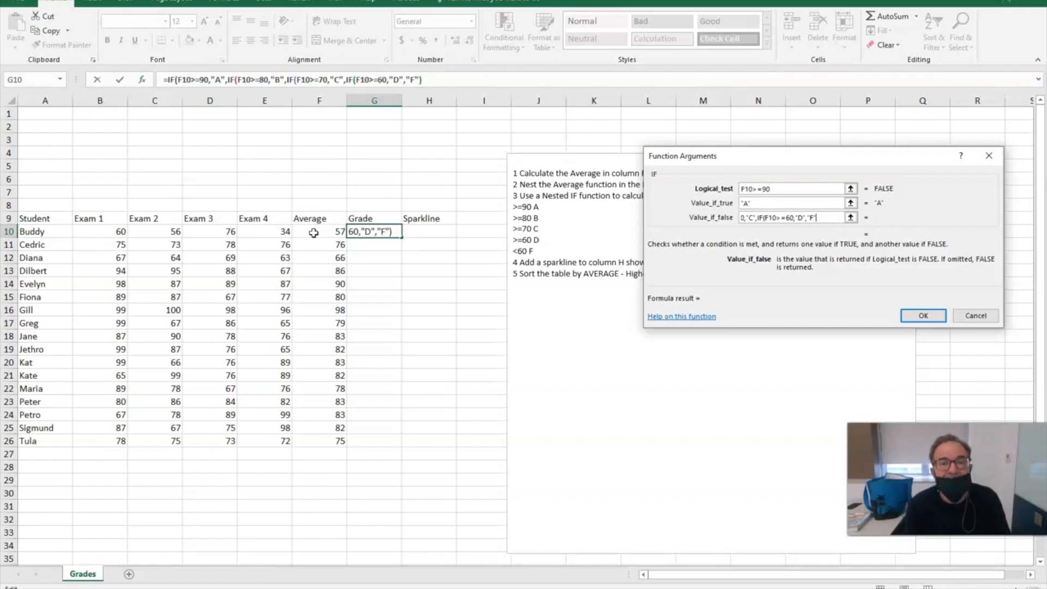
pyautogui.write(')))')
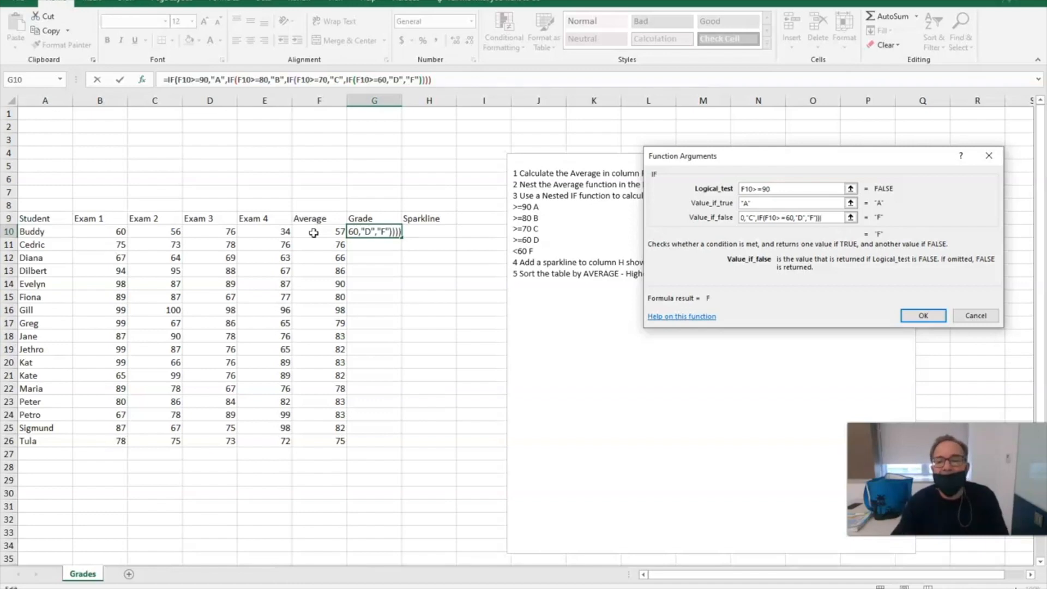
pyautogui.click(919, 315)
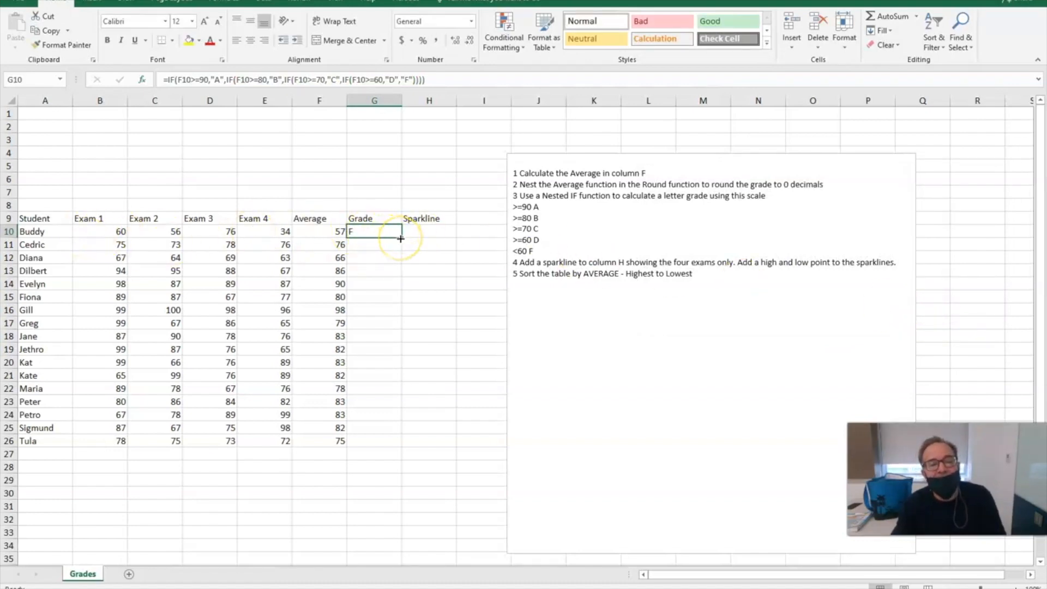
pyautogui.moveTo(401, 238); pyautogui.dragTo(382, 446)
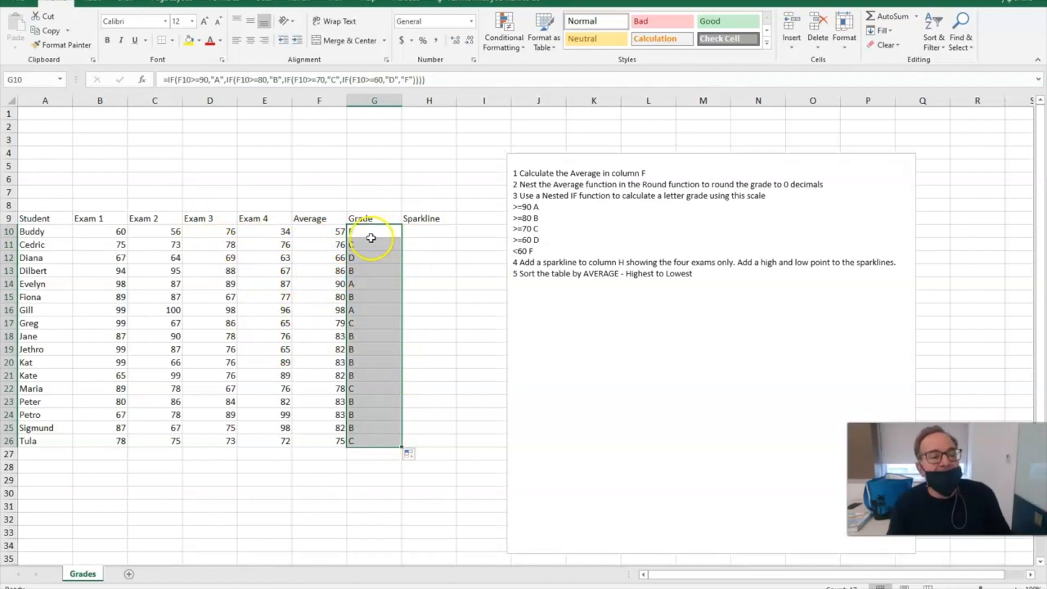
# - Test the grade formula by setting the Exam 1 score in B10 to 100 and the Exam 2 score in C10 to 1000
pyautogui.click(110, 233)
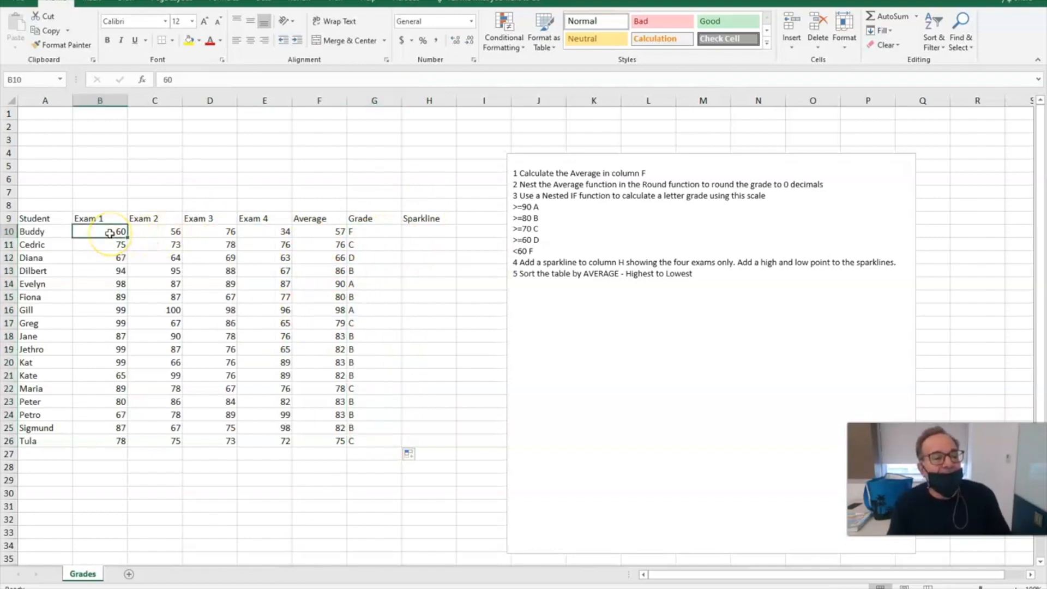
pyautogui.write('100')
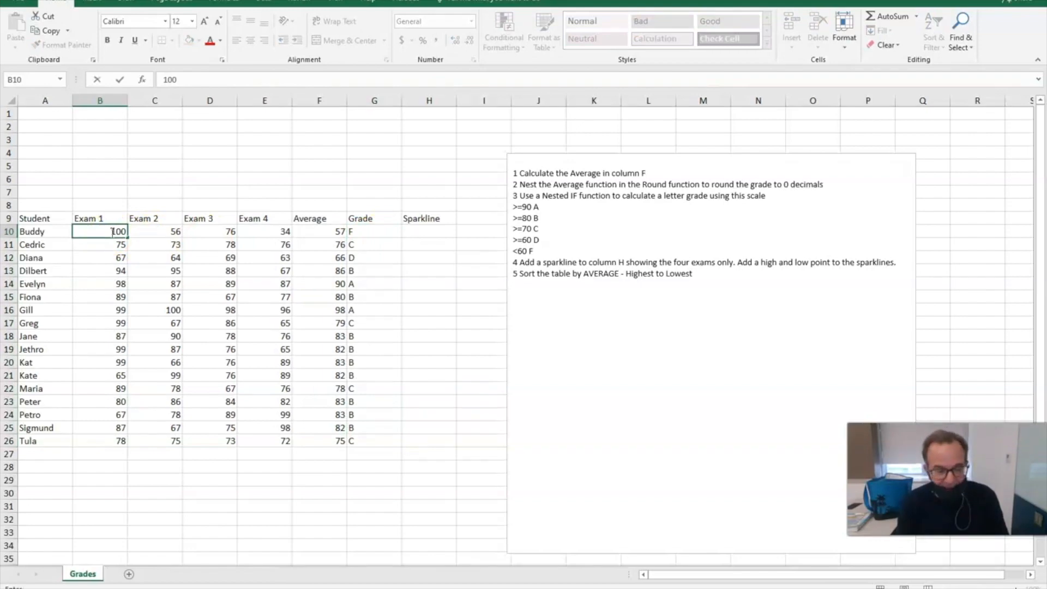
pyautogui.press('Return')
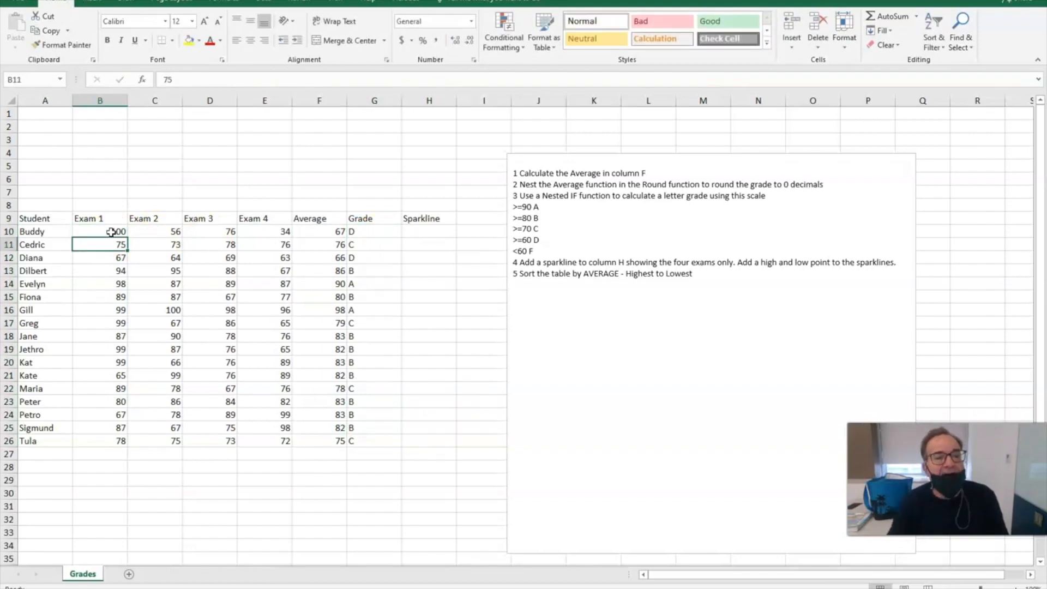
pyautogui.click(169, 232)
pyautogui.write('1000')
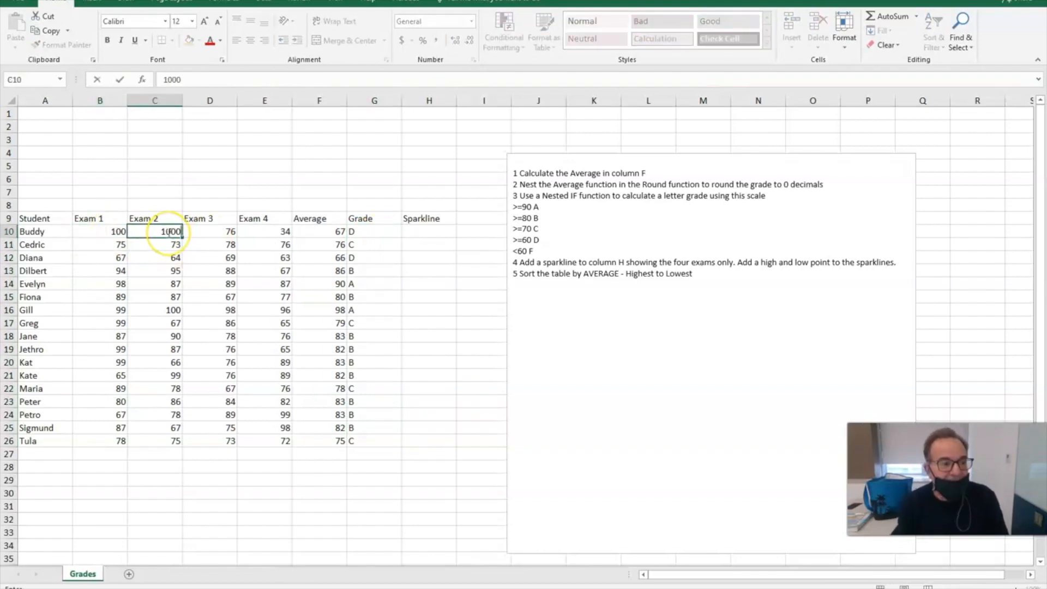
pyautogui.press('Return')
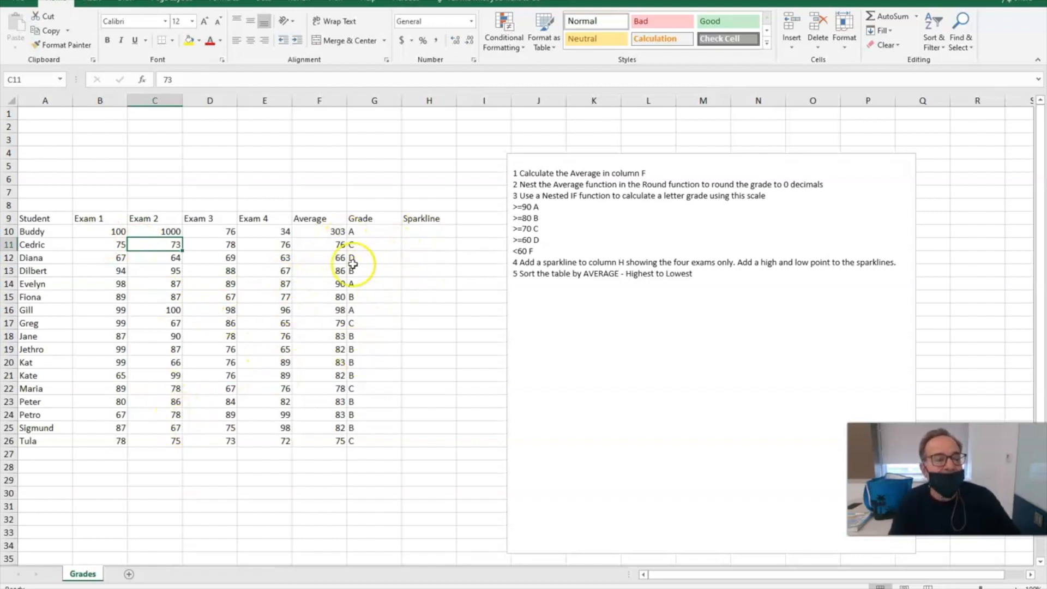
pyautogui.click(178, 232)
pyautogui.write('1')
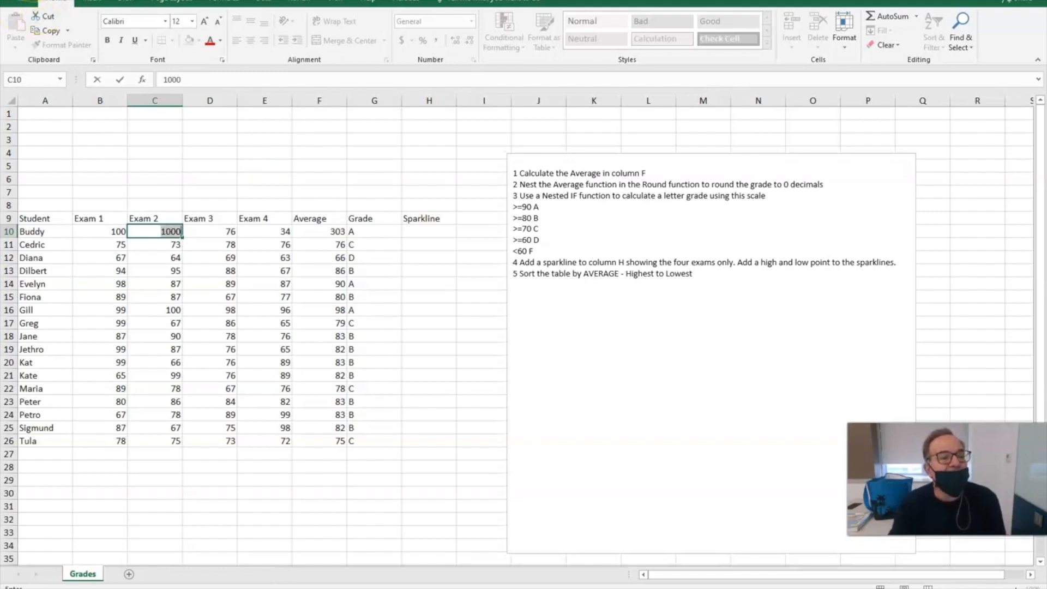
pyautogui.click(168, 165)
pyautogui.click(168, 232)
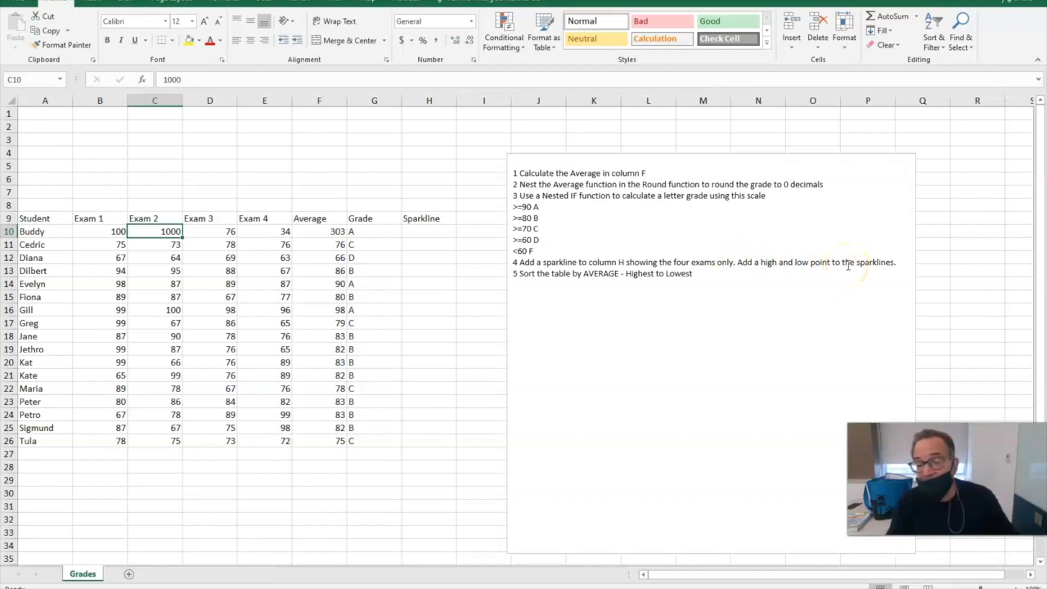
# - Insert a line sparkline in H10 from the four exam scores in B10:E10
pyautogui.click(412, 231)
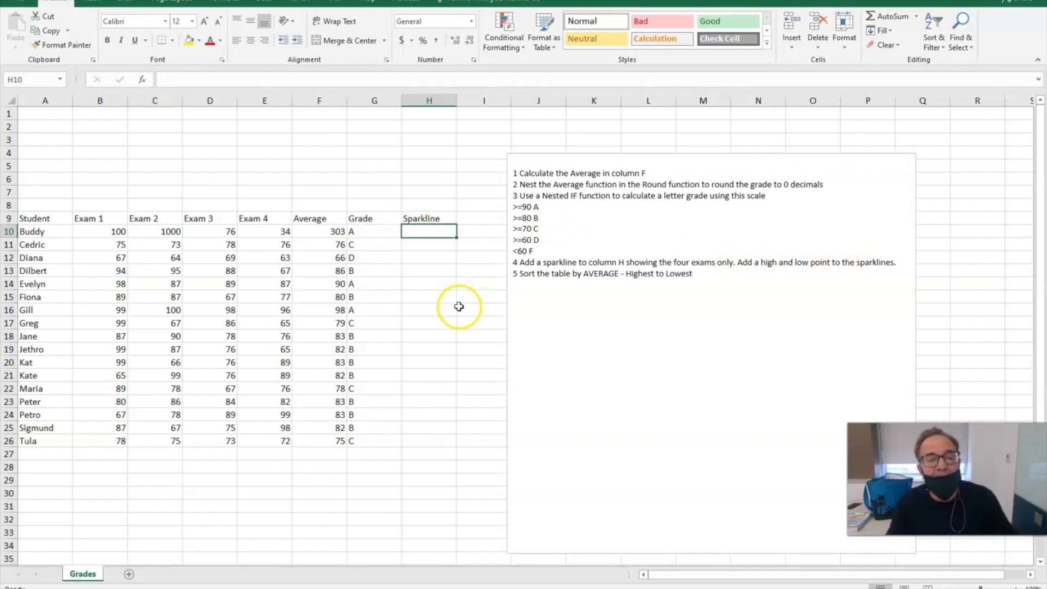
pyautogui.click(95, 2)
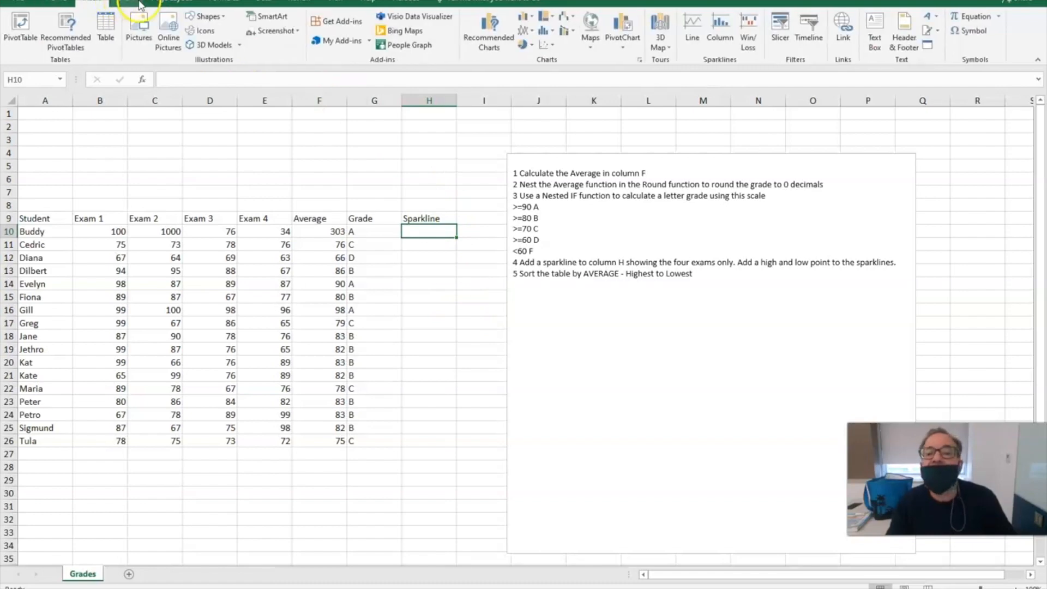
pyautogui.click(690, 28)
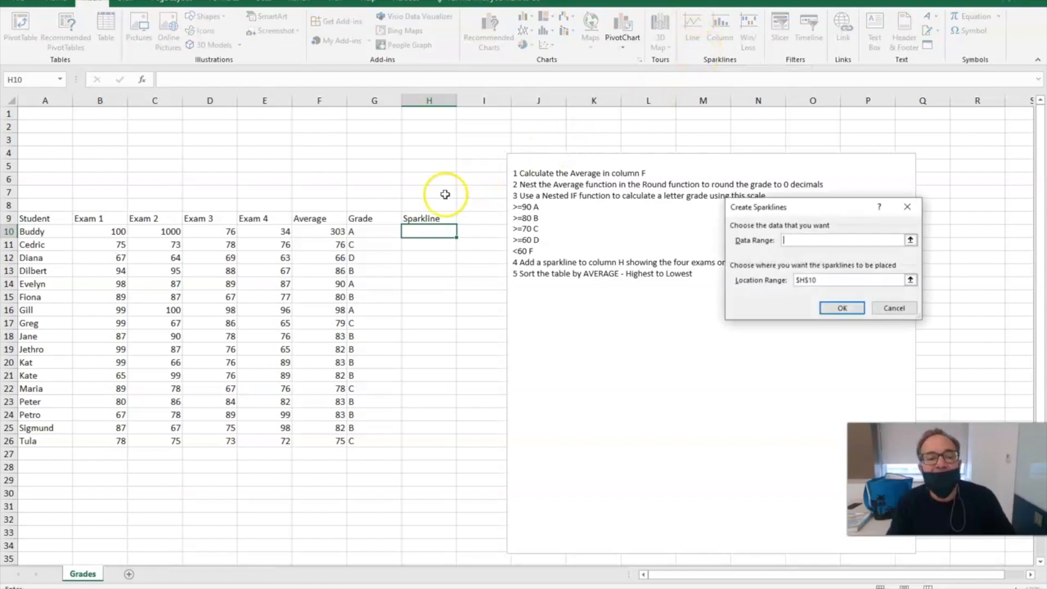
pyautogui.moveTo(103, 232); pyautogui.dragTo(268, 227)
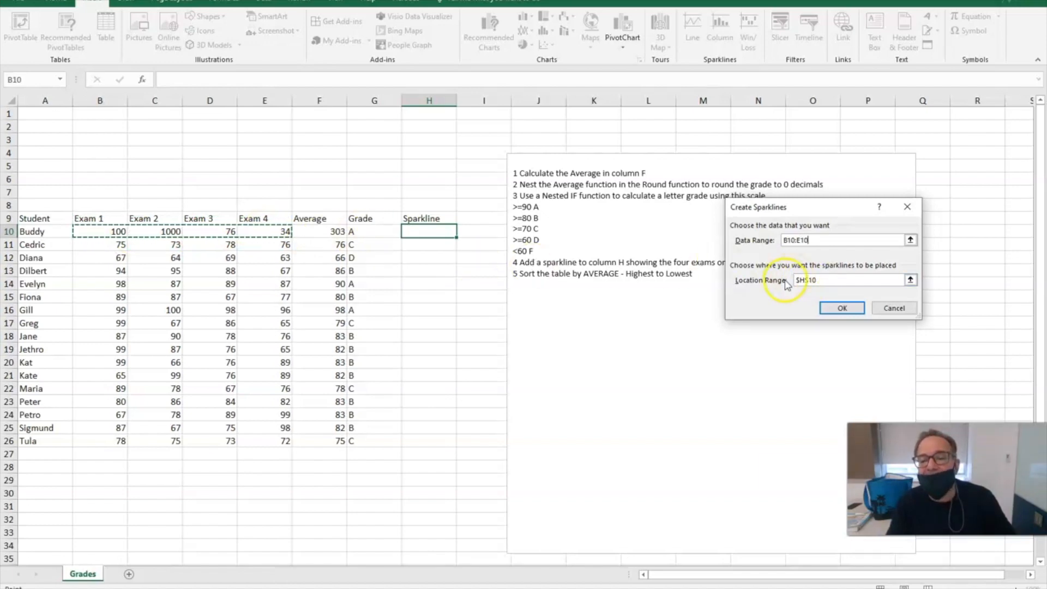
pyautogui.click(835, 309)
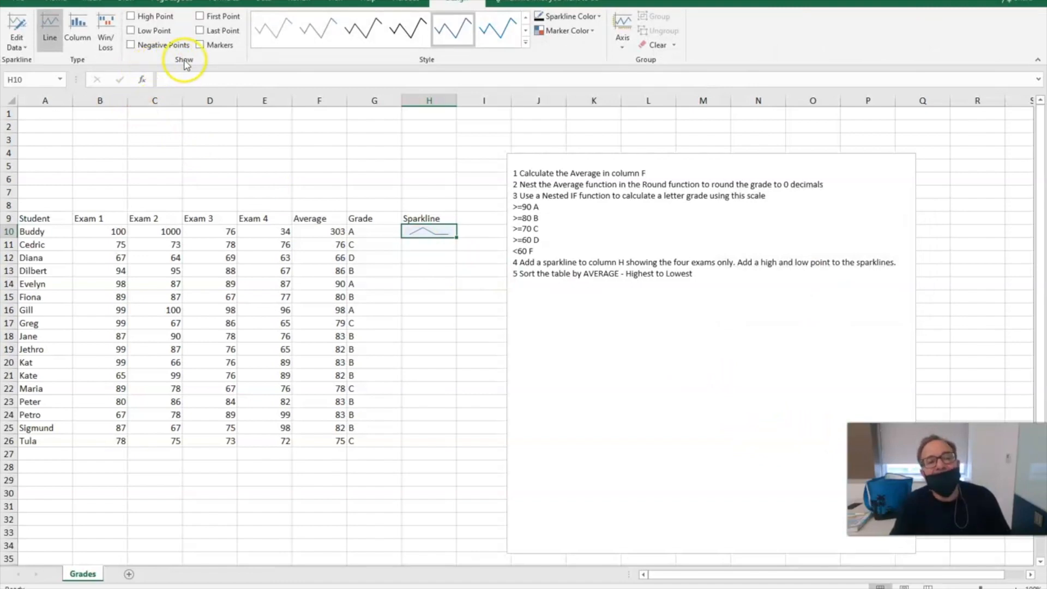
# - Show the high point and low point on the H10 sparkline and fill it down to H26
pyautogui.click(129, 21)
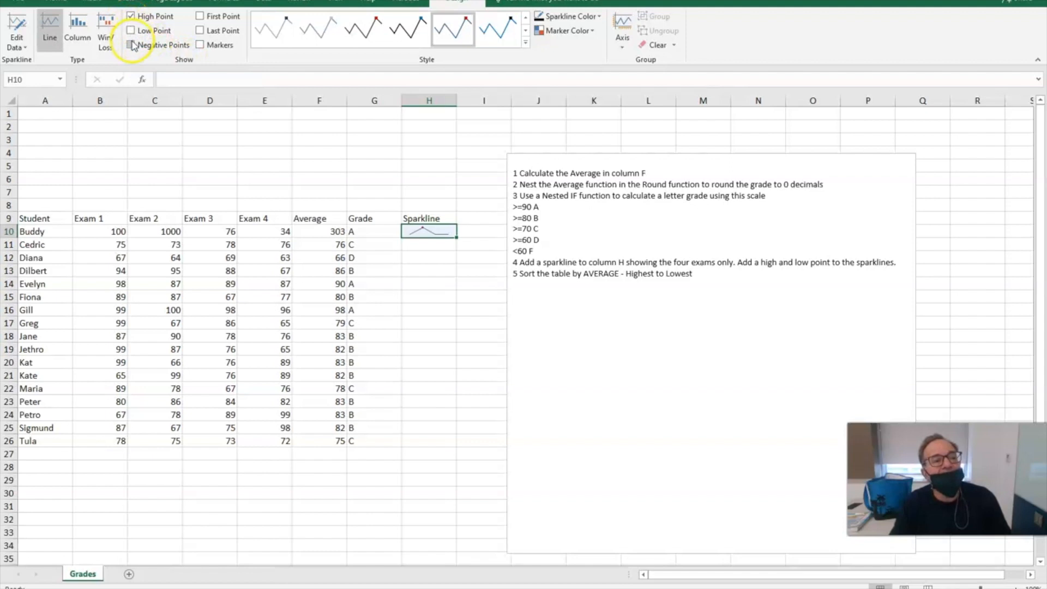
pyautogui.click(131, 31)
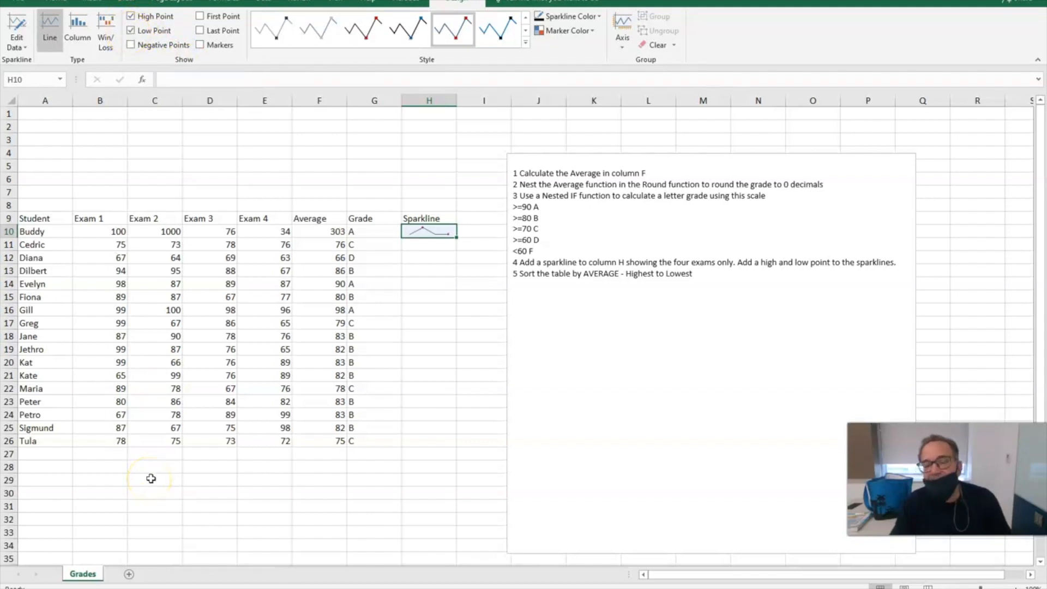
pyautogui.moveTo(457, 240); pyautogui.dragTo(449, 445)
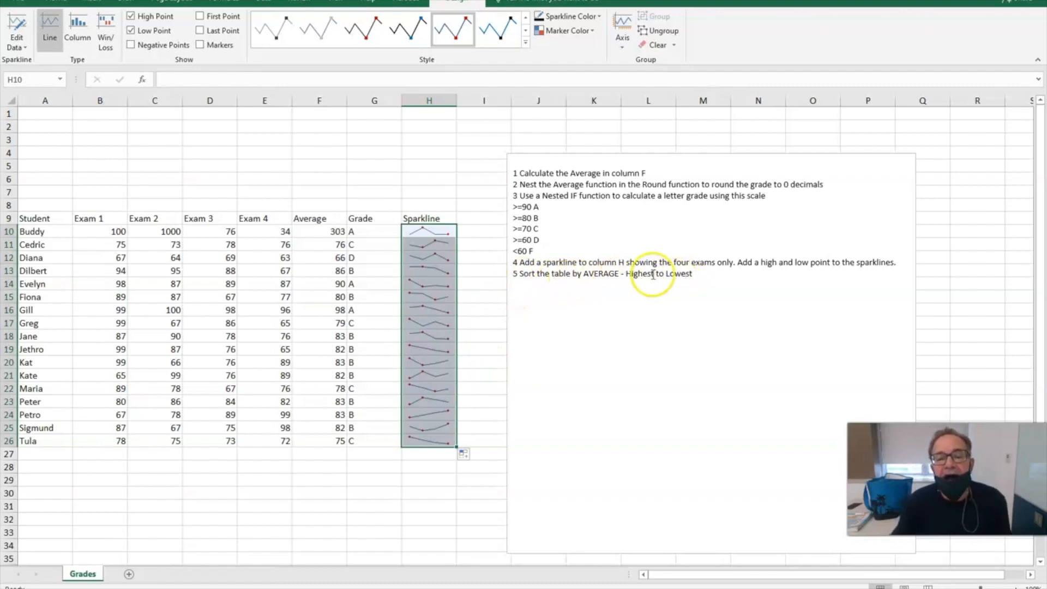
# - Select the whole grades table A9:H26 including its headers and open a custom sort for it
pyautogui.click(25, 220)
pyautogui.moveTo(24, 220); pyautogui.dragTo(412, 437)
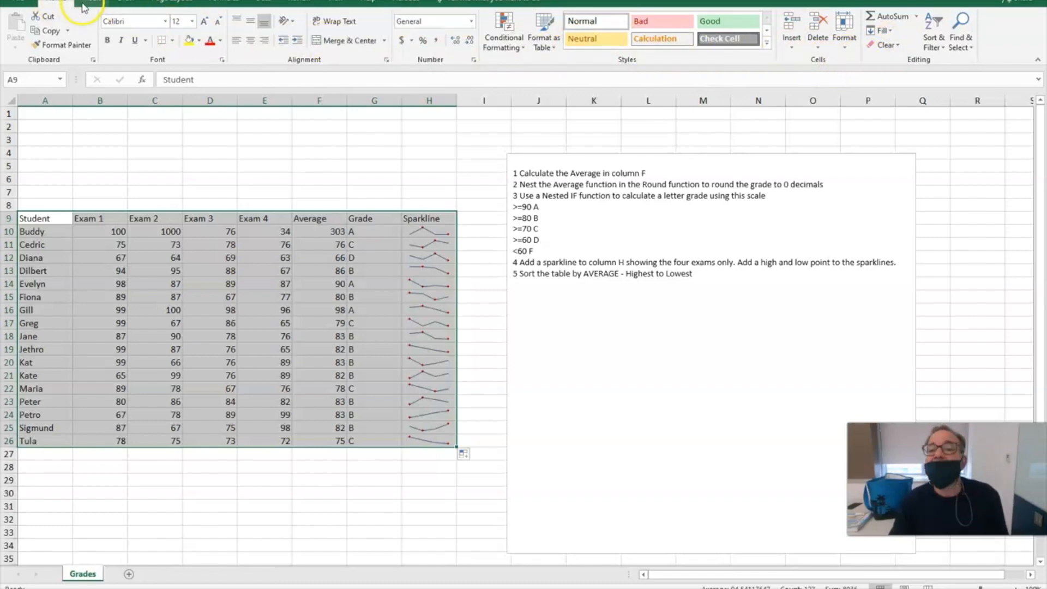
pyautogui.click(939, 47)
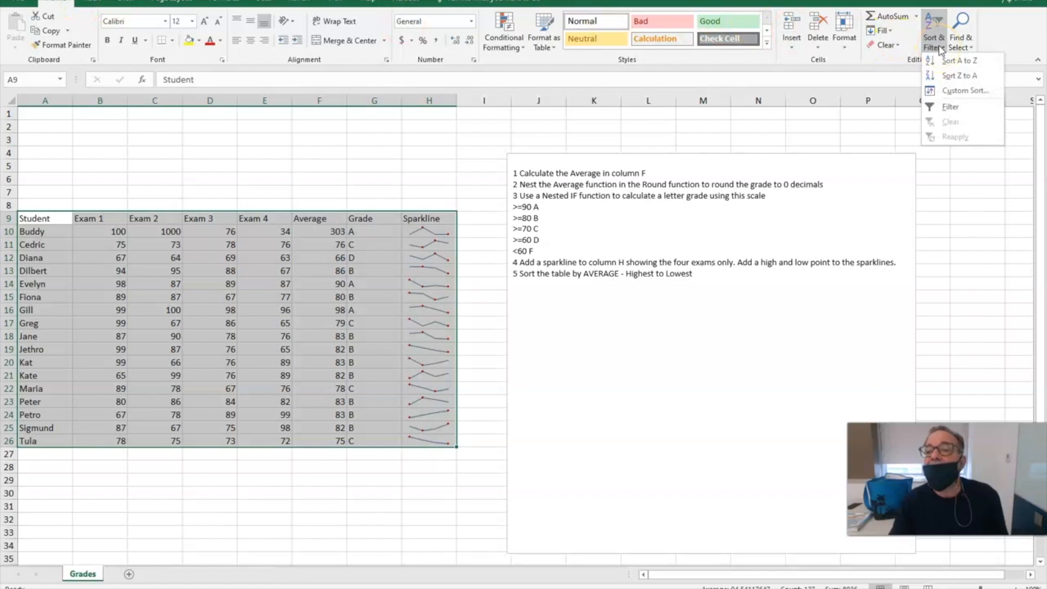
pyautogui.click(946, 94)
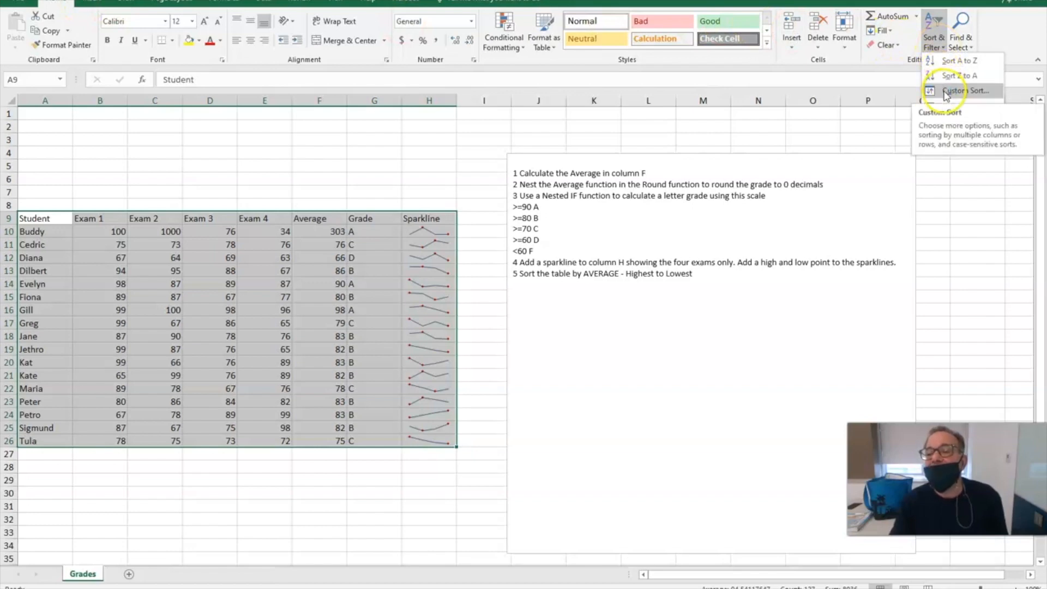
pyautogui.click(947, 92)
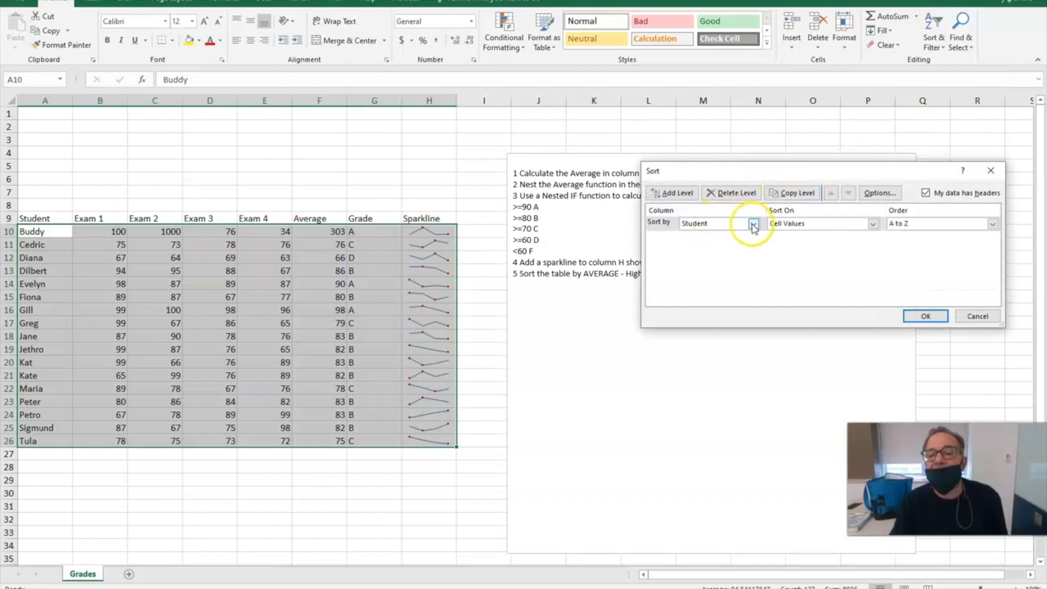
# - Sort the table by the Average column on cell values, in Largest to Smallest order
pyautogui.click(754, 225)
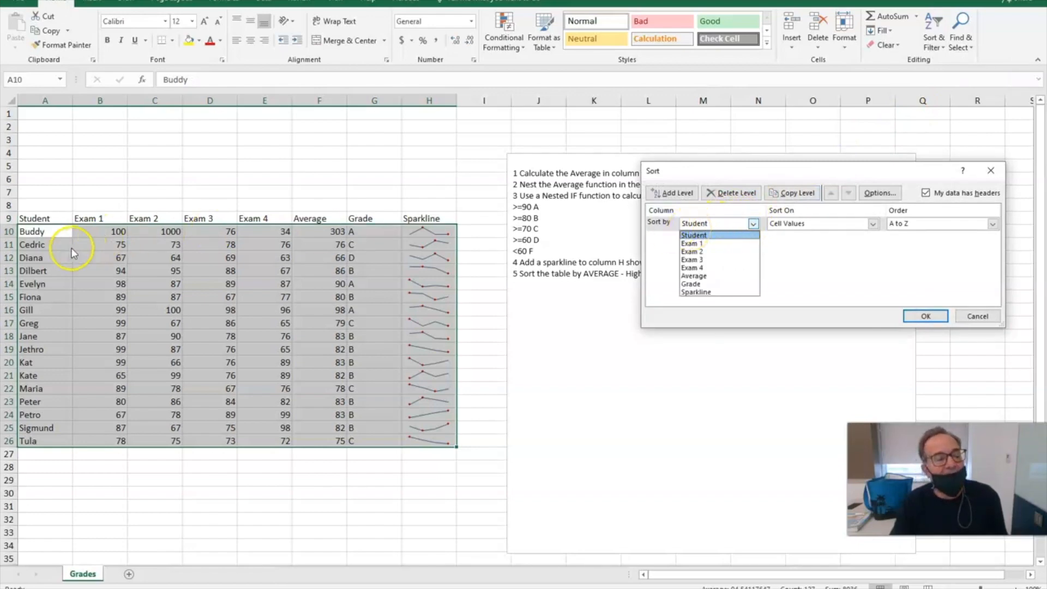
pyautogui.click(699, 277)
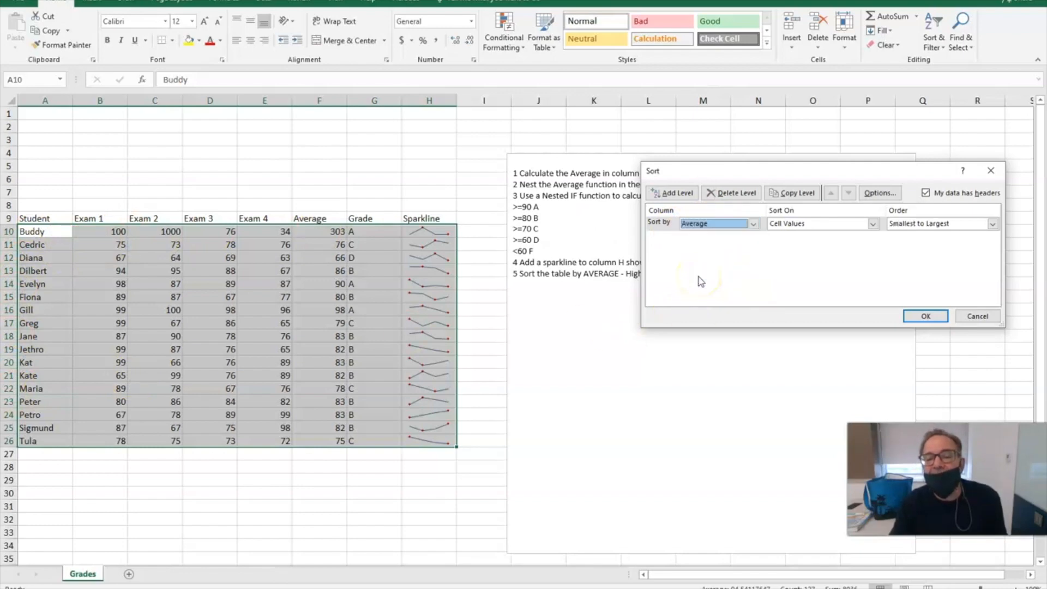
pyautogui.click(993, 225)
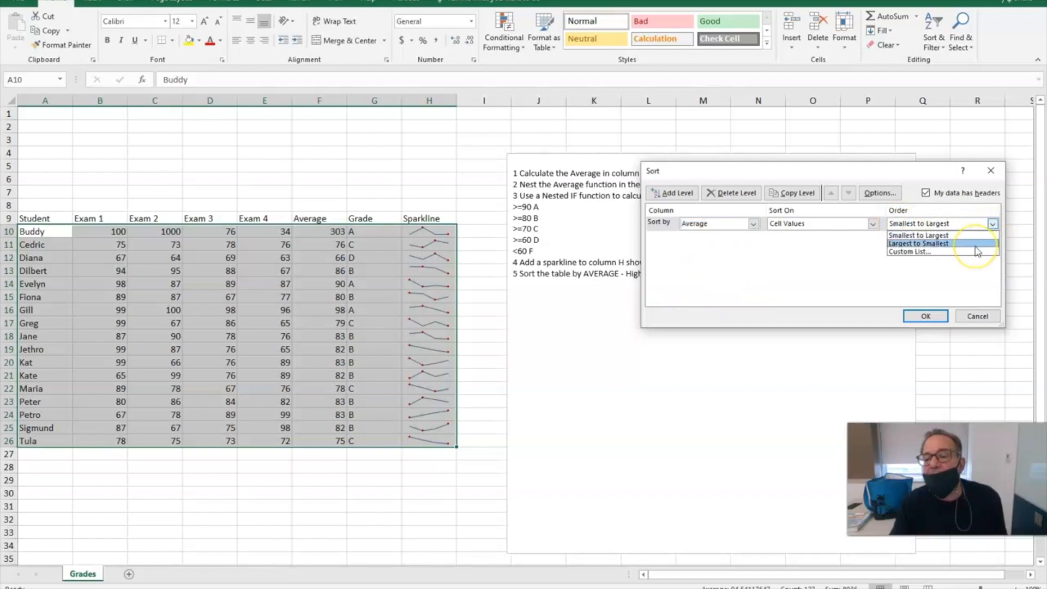
pyautogui.click(977, 246)
pyautogui.click(927, 317)
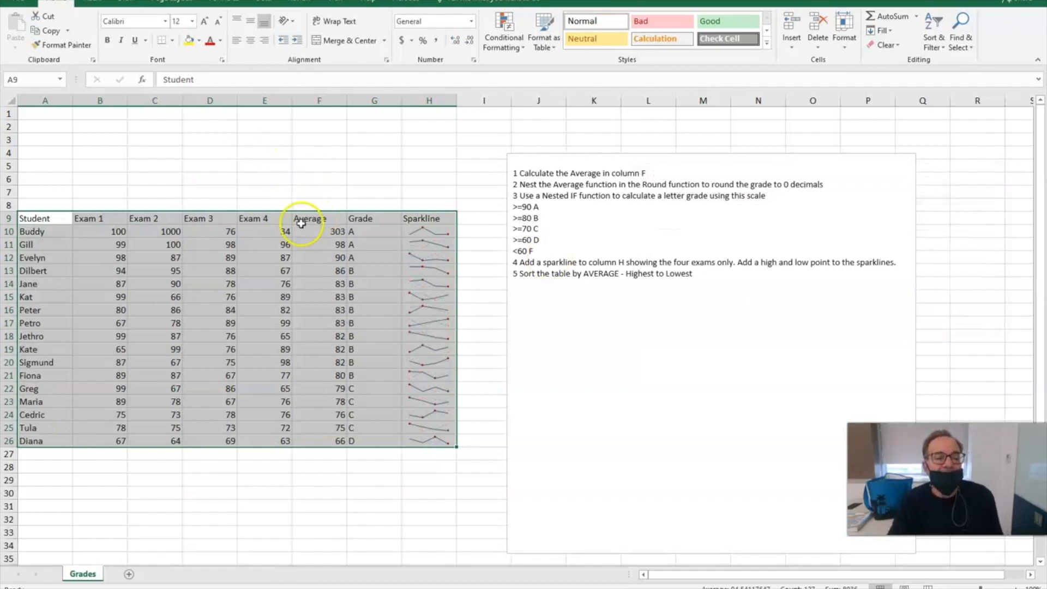